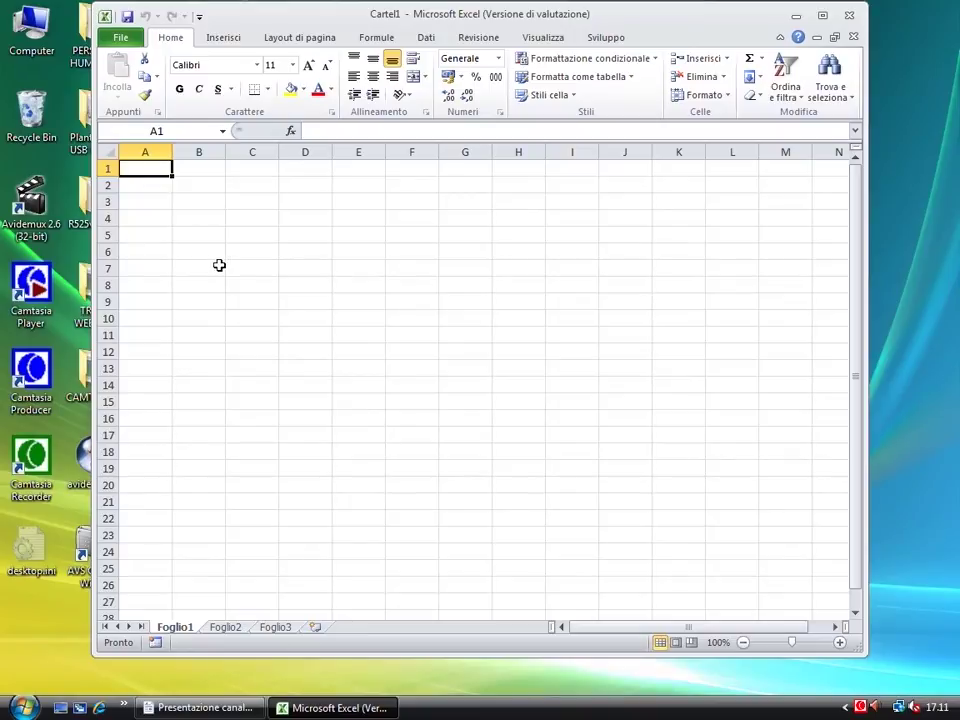
Open Tombola Con Excel.xlsm from the Tombola con Excel folder via File > Apri.
left_click(120, 40)
left_click(136, 109)
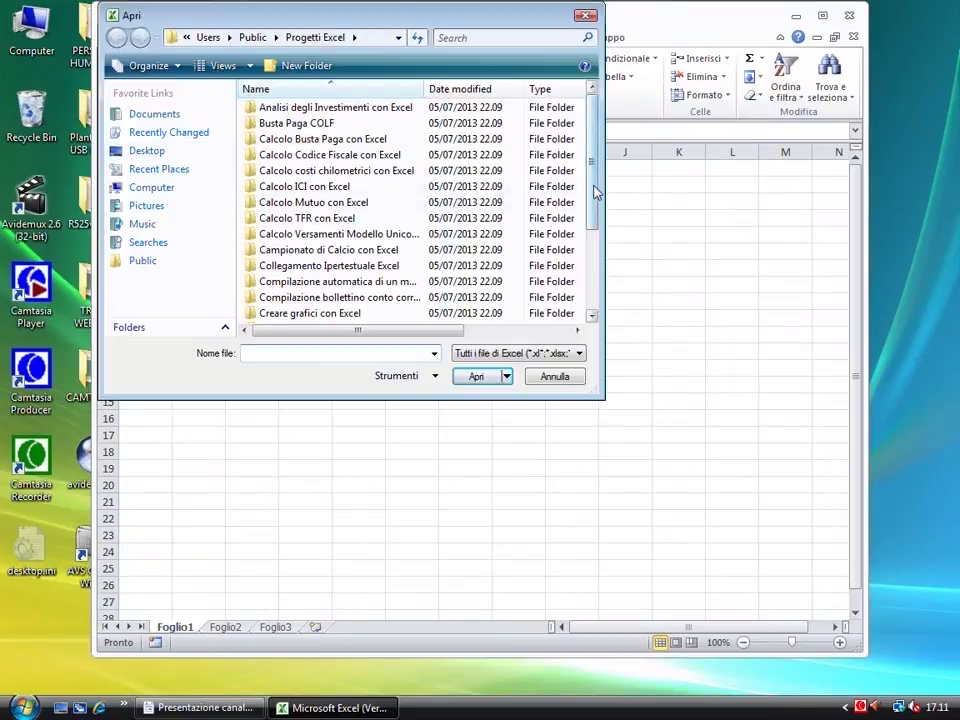
left_click_drag(593, 192, 600, 280)
double_click(323, 316)
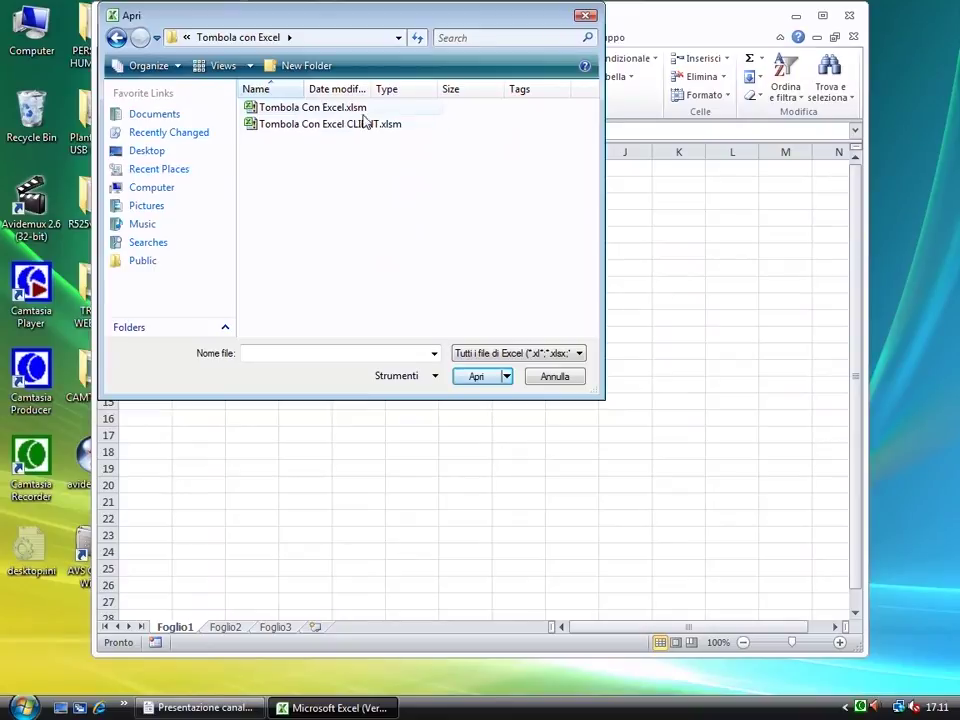
double_click(341, 108)
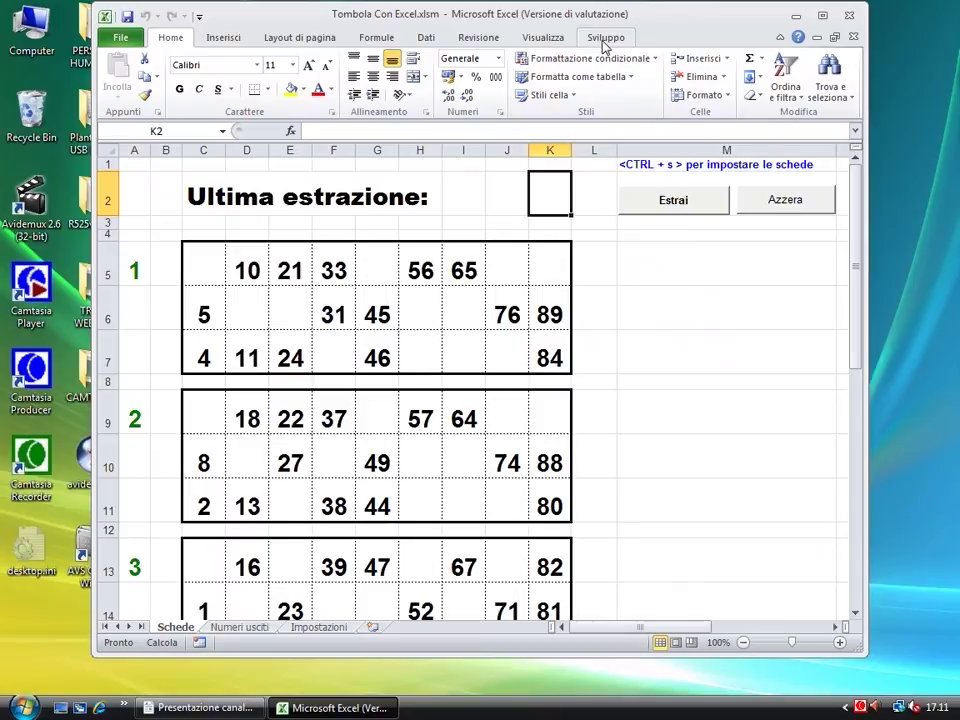
left_click(117, 40)
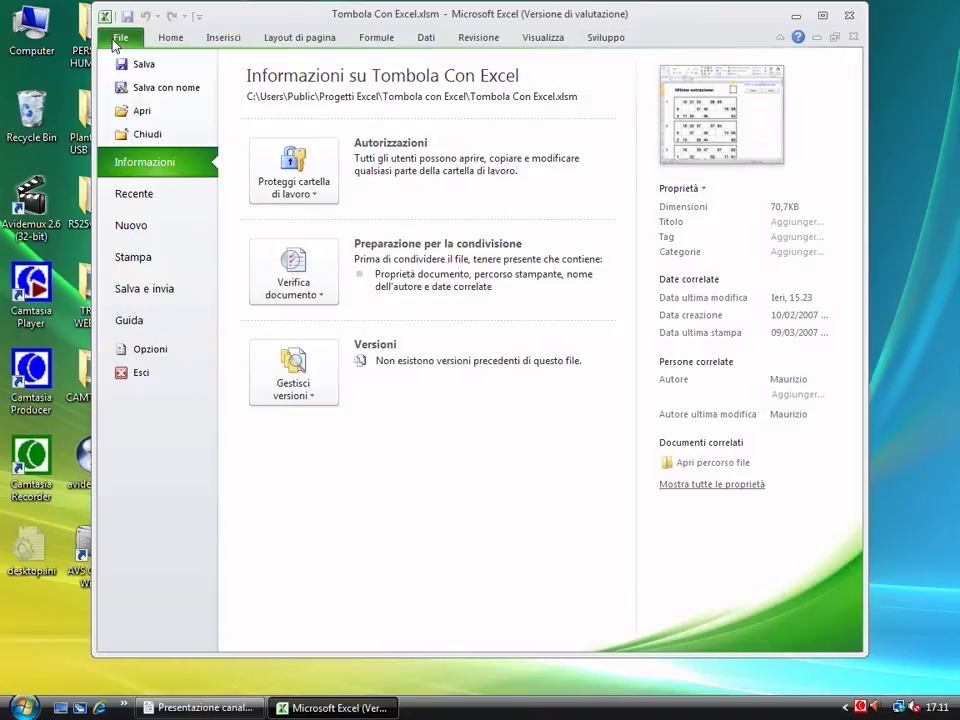
left_click(140, 350)
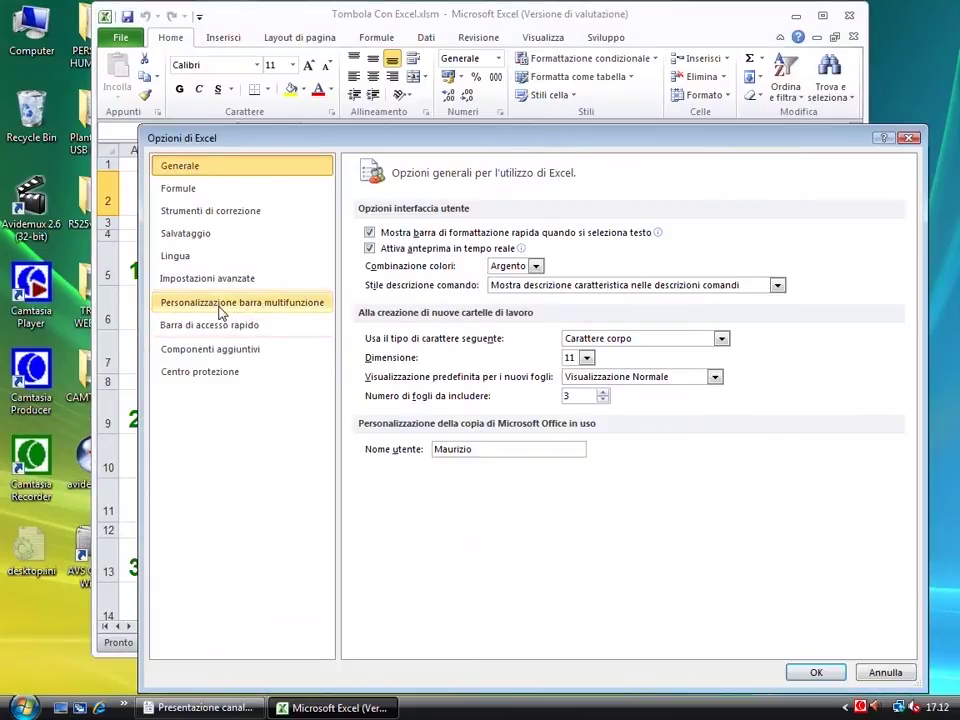
left_click(197, 305)
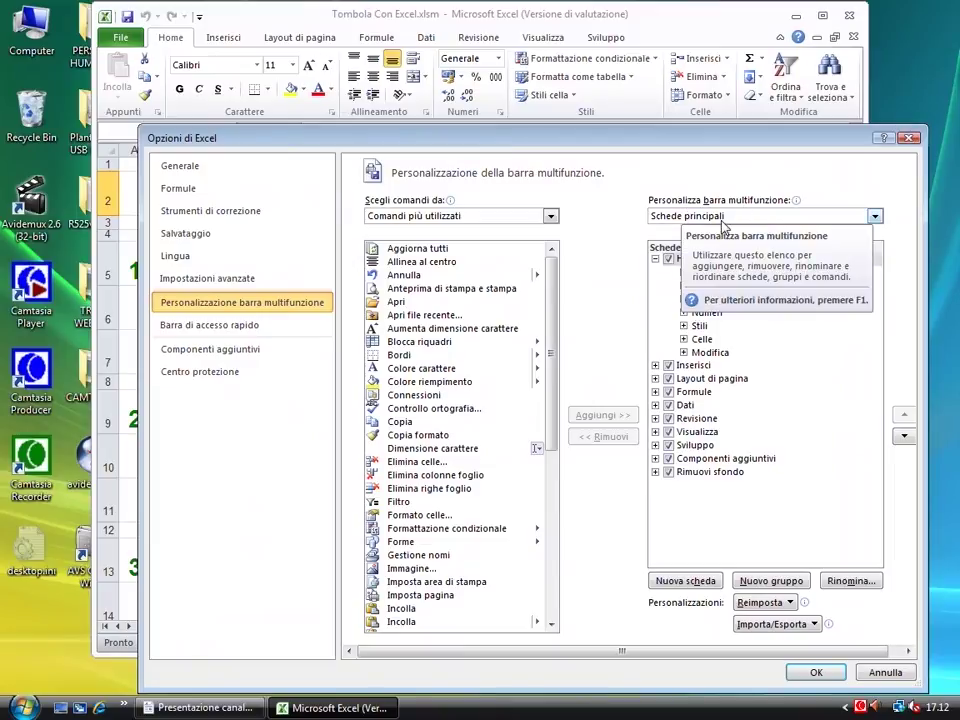
left_click(668, 446)
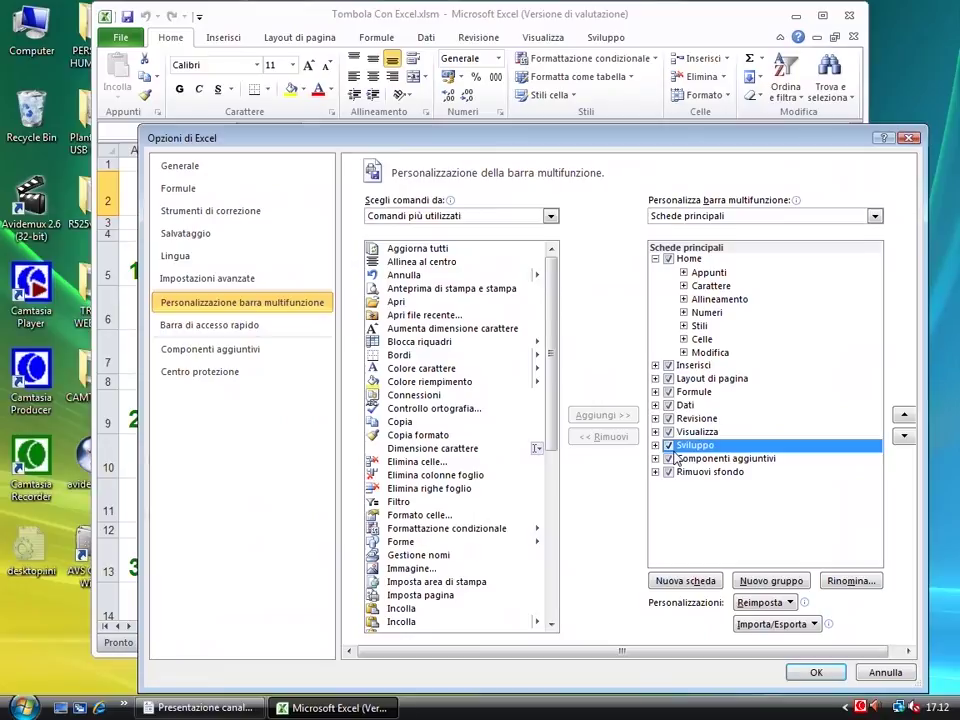
left_click(813, 673)
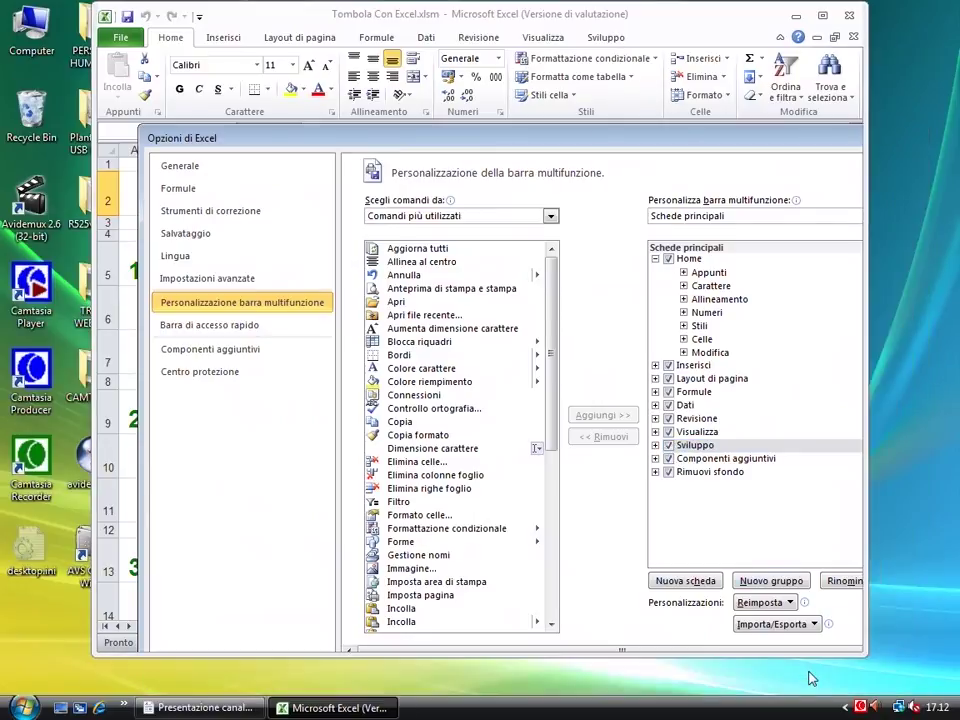
Show the Sviluppo developer tab and enlarge the Excel window slightly.
left_click(606, 37)
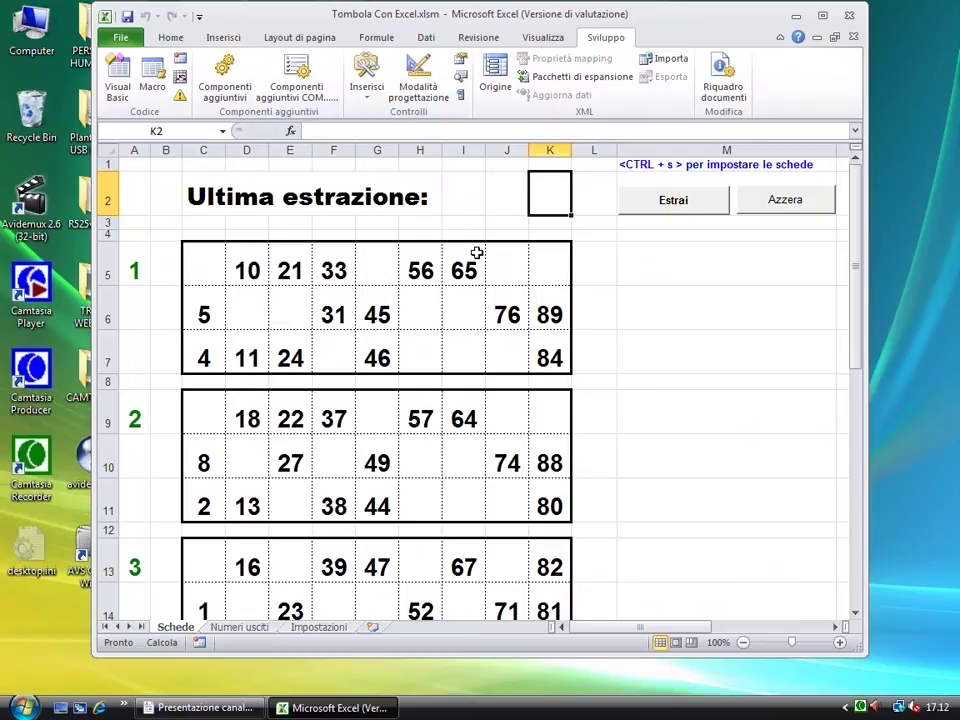
mouse_move(857, 656)
left_mouse_down()
mouse_move(865, 667)
mouse_move(845, 643)
left_mouse_up()
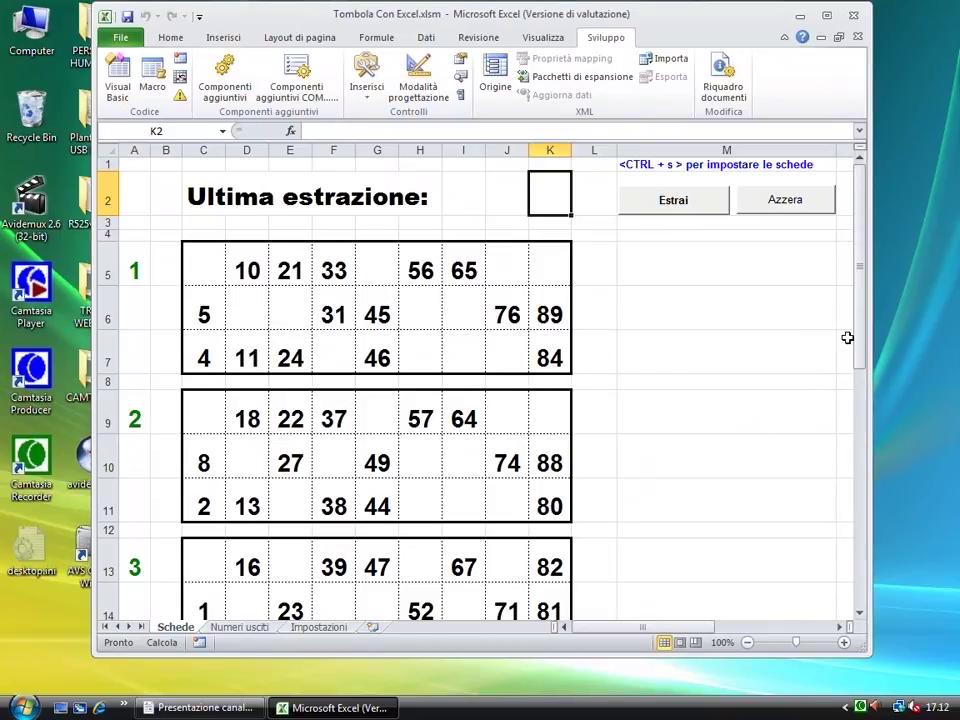
left_click_drag(859, 347, 449, 483)
Browse the Numeri usciti draw log and Impostazioni sheet, then return to Schede.
left_click(236, 628)
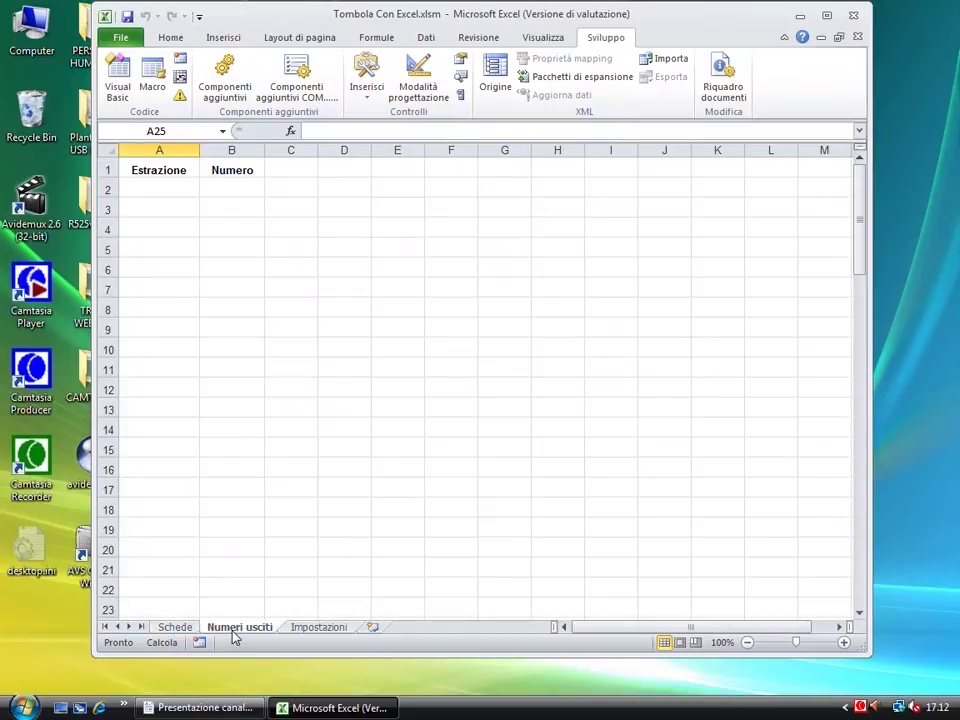
left_click(159, 213)
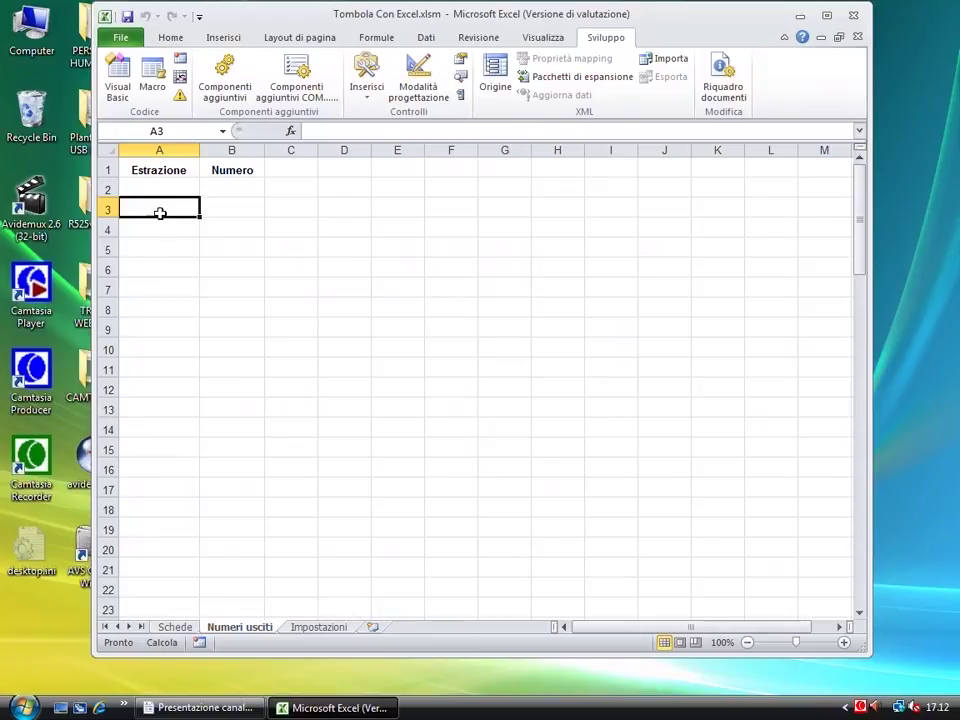
left_click(161, 233)
left_click(163, 248)
left_click(163, 232)
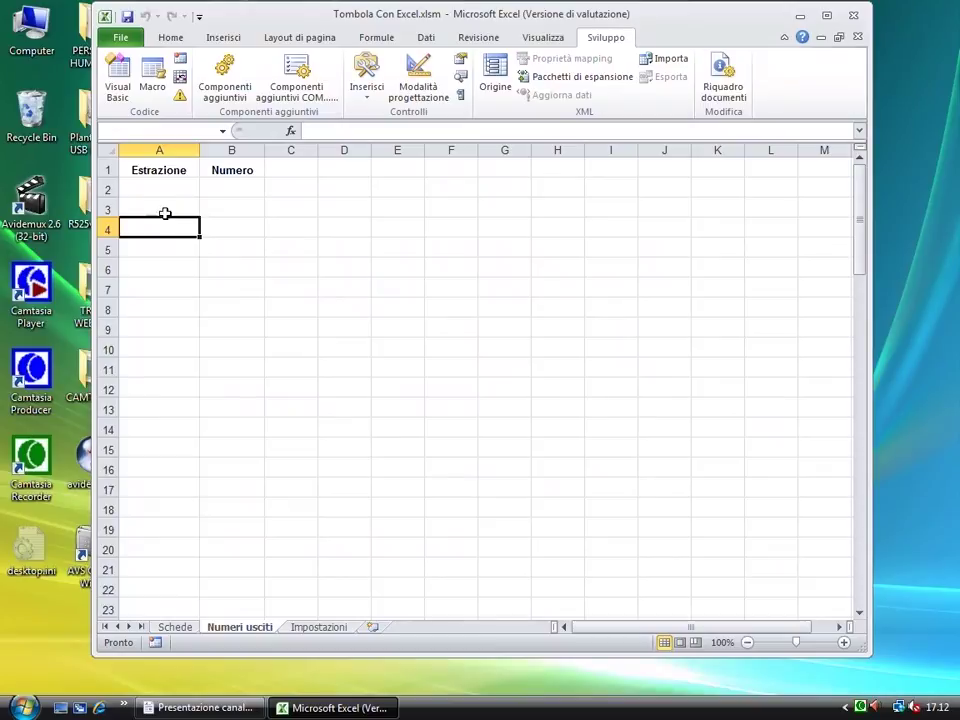
left_click(167, 207)
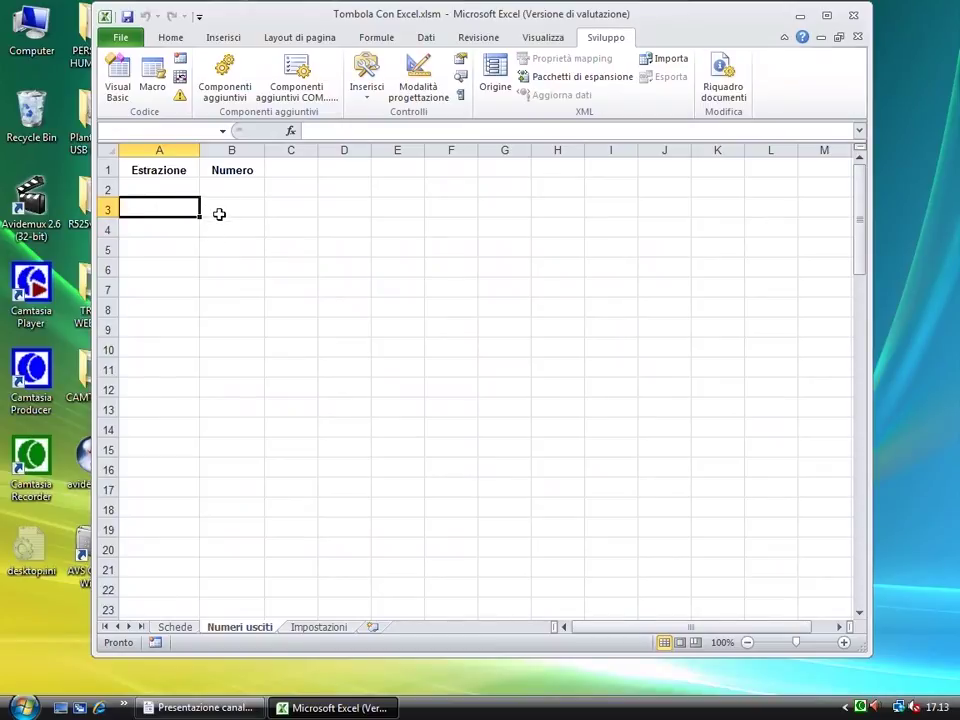
left_click(311, 627)
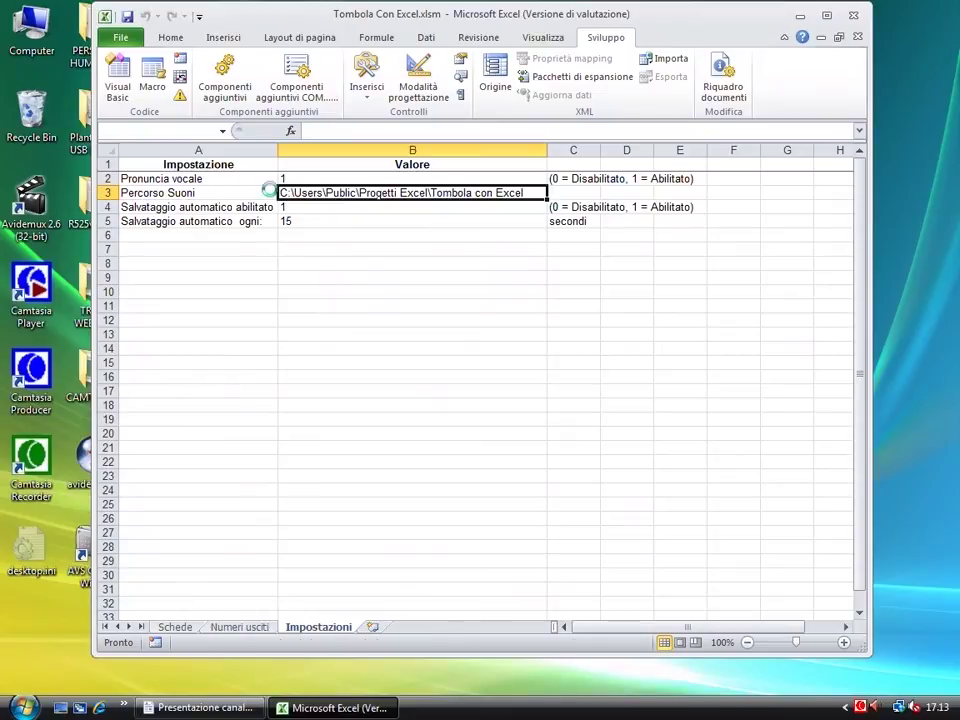
left_click(172, 630)
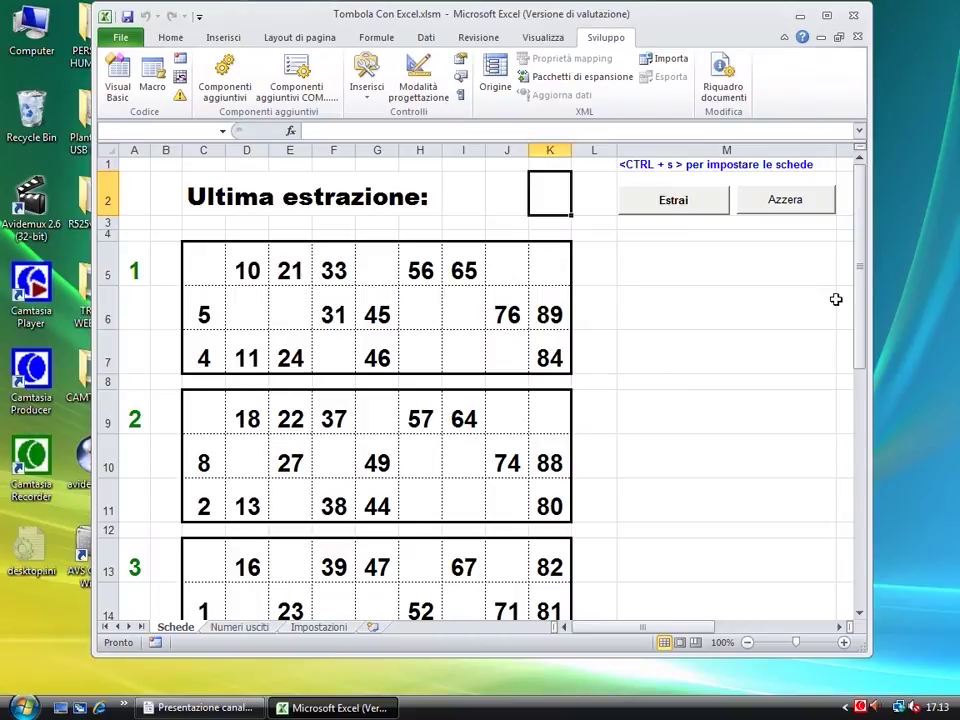
Save the workbook and press Estrai to draw a tombola number.
mouse_move(859, 268)
left_mouse_down()
mouse_move(879, 538)
mouse_move(884, 300)
left_mouse_up()
key("ctrl+s")
left_click(685, 212)
left_click(676, 205)
left_click(507, 193)
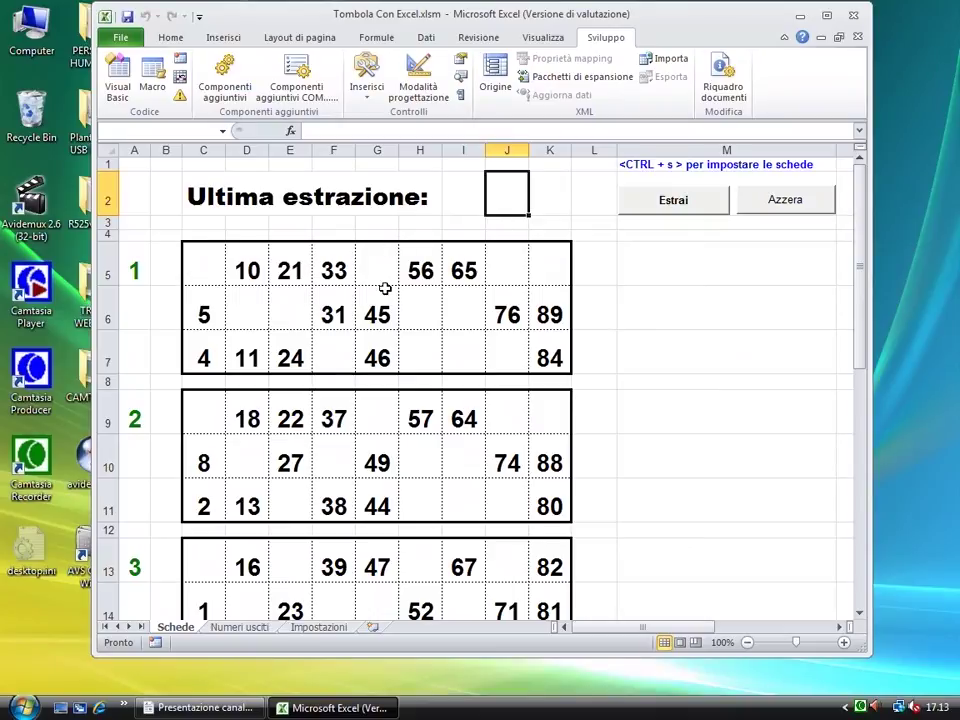
Save again and draw the next number, making 84 the last draw on card 1.
key("ctrl+s")
key("ctrl+s")
mouse_move(860, 281)
left_mouse_down()
mouse_move(862, 270)
mouse_move(866, 486)
mouse_move(862, 268)
left_mouse_up()
key("ctrl+s")
left_click(676, 203)
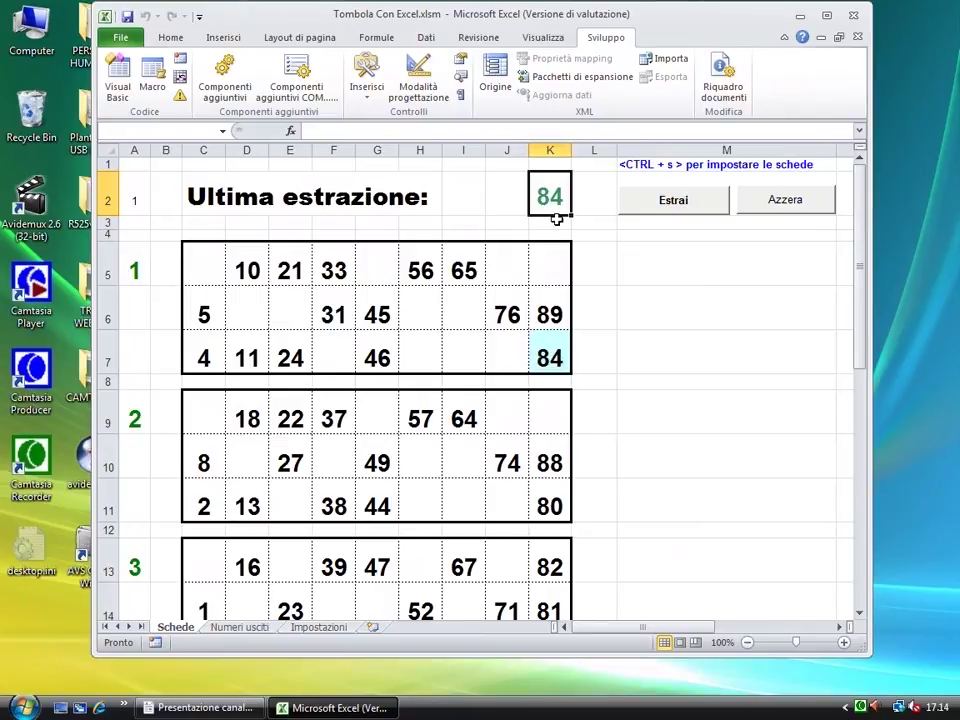
Check that the Numeri usciti log records 84 as draw 1, save, and return to Schede.
left_click(236, 627)
key("ctrl+s")
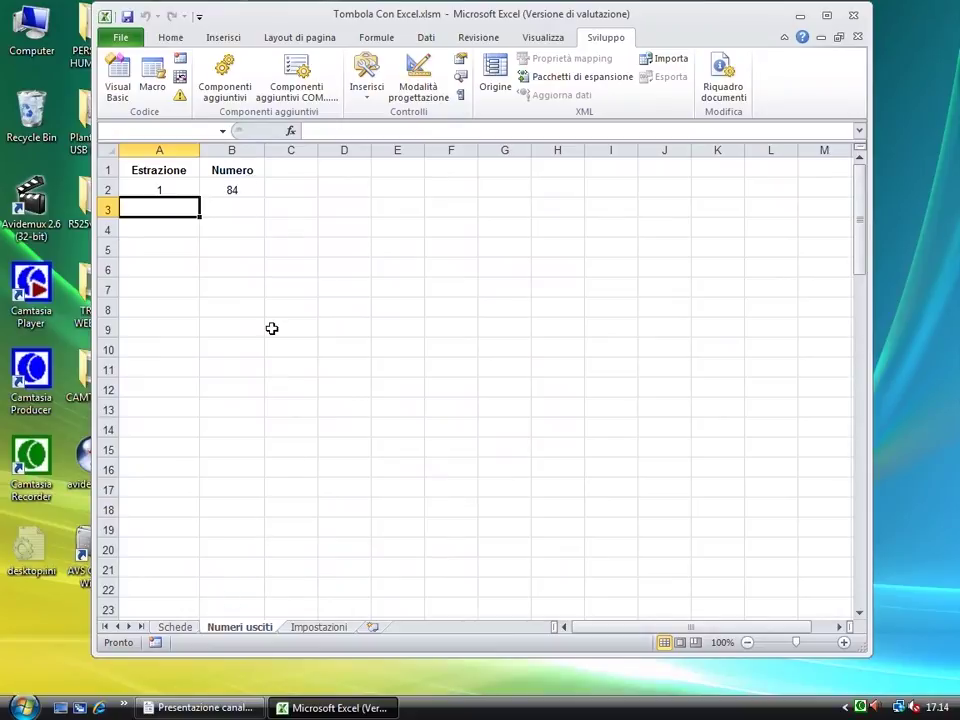
left_click(184, 627)
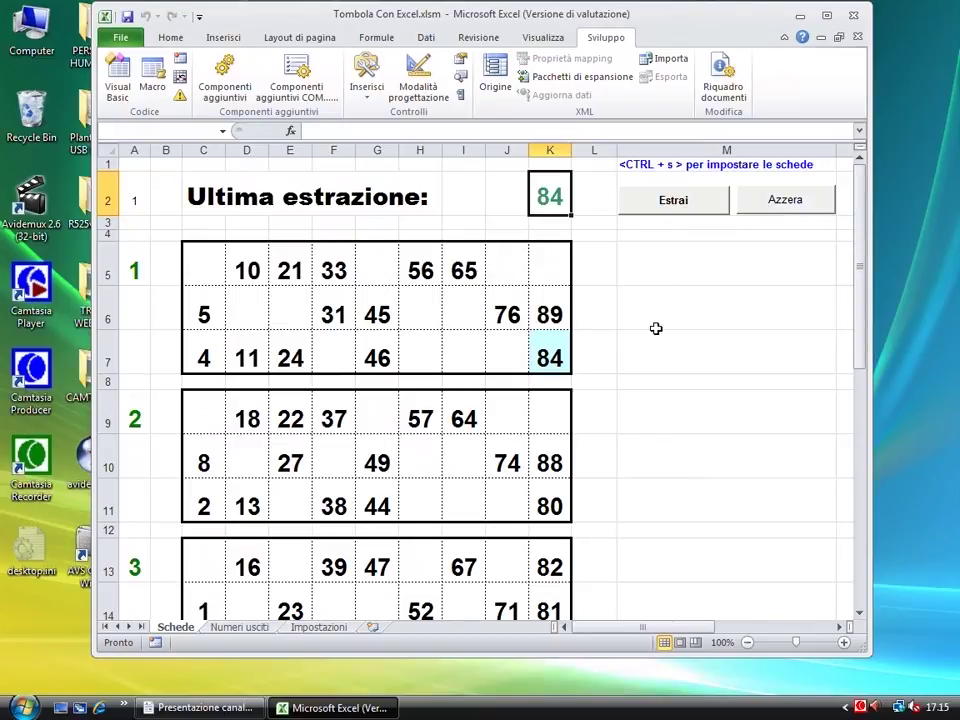
Open the Impostazioni sheet and inspect the Pronuncia vocale value in B2.
left_click(312, 628)
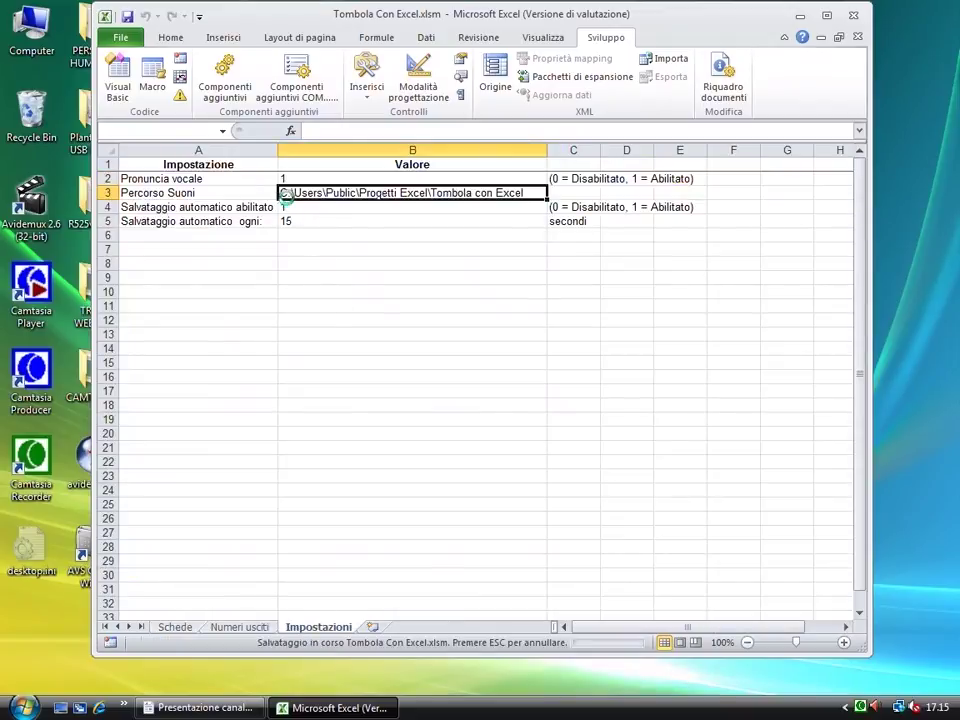
left_click(242, 182)
left_click(283, 181)
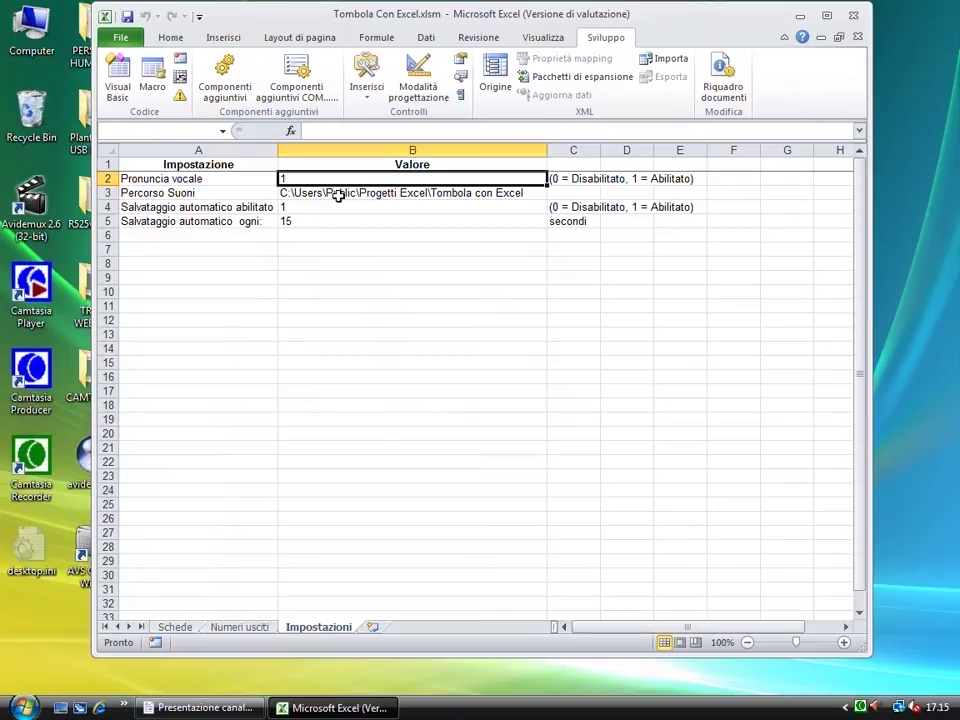
left_click(358, 194)
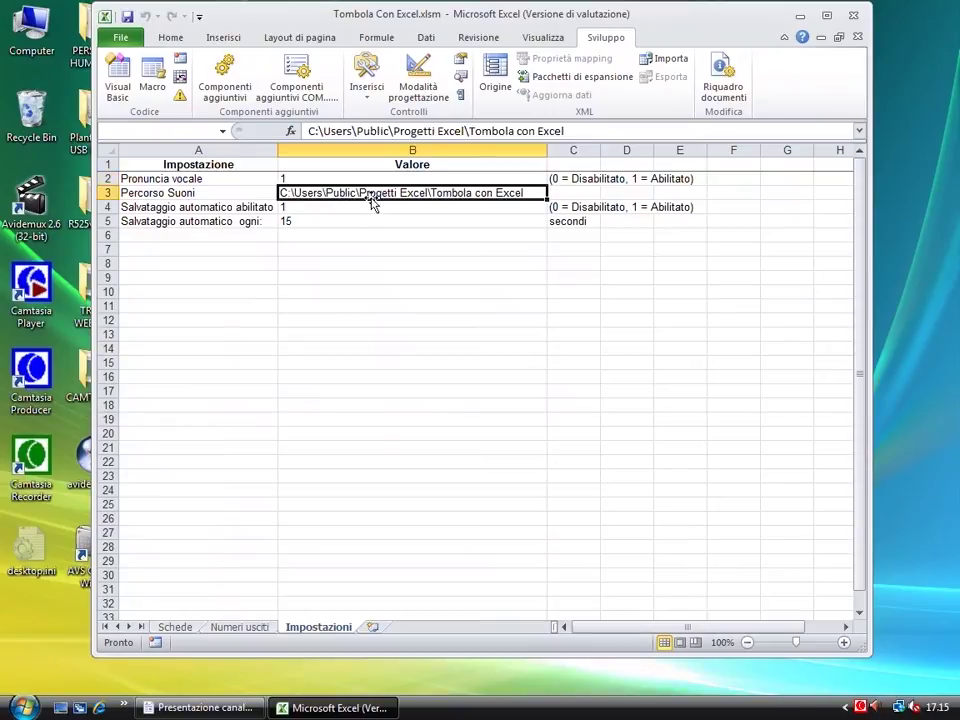
key("ctrl+s")
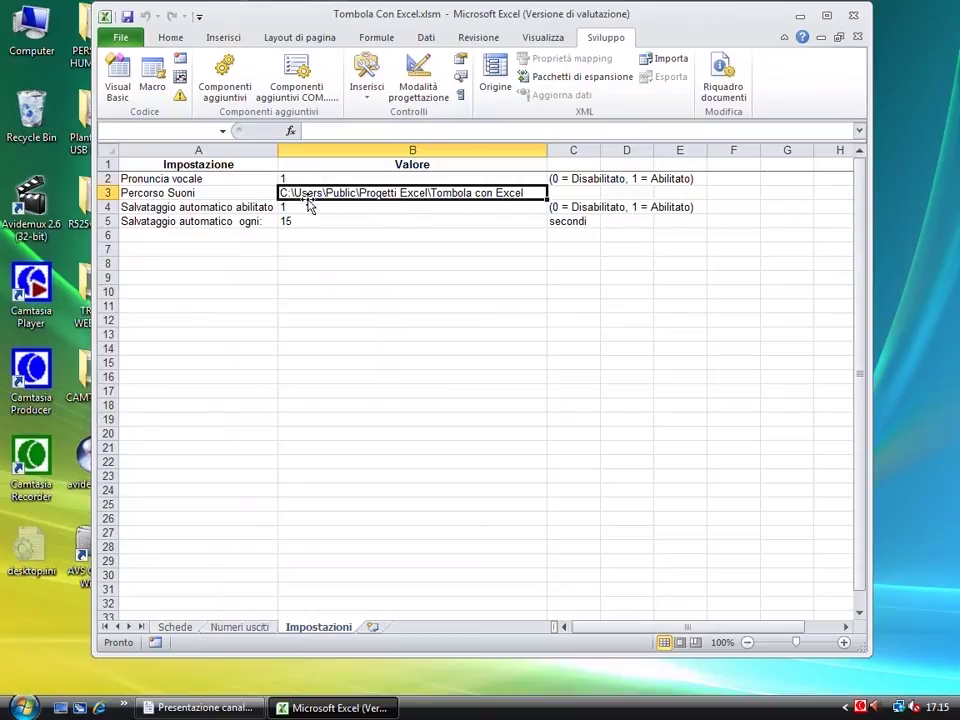
left_click(213, 196)
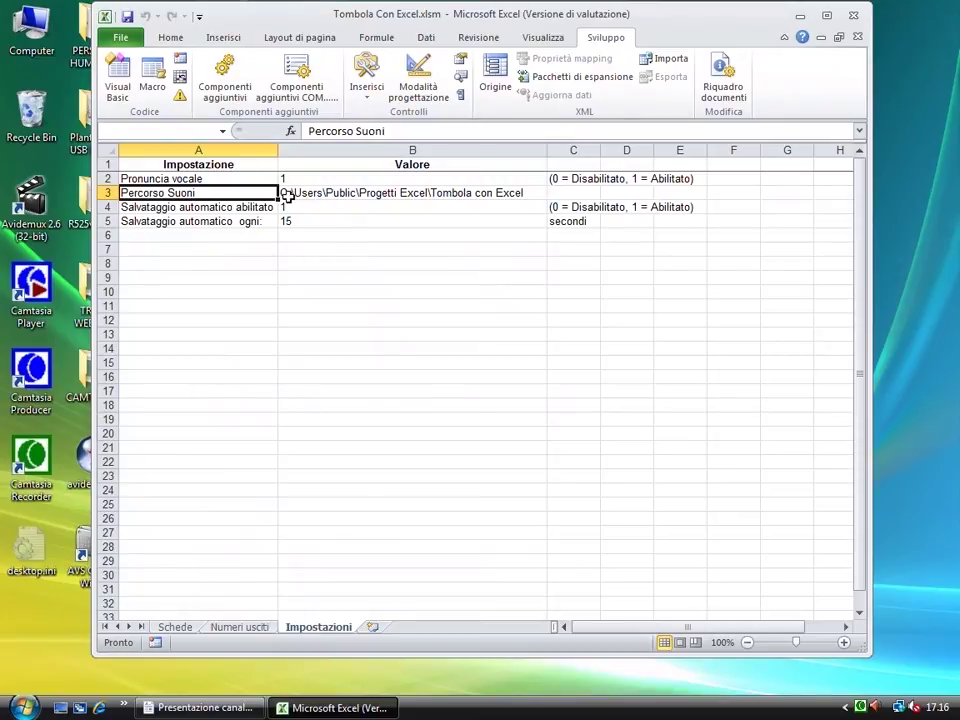
left_click(334, 193)
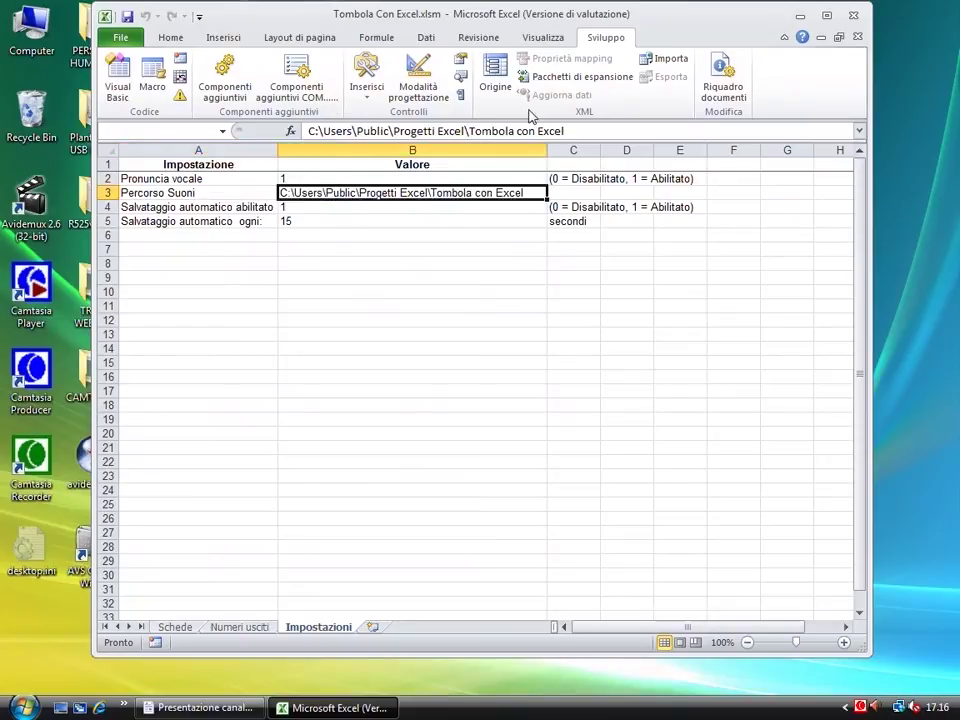
left_click(118, 95)
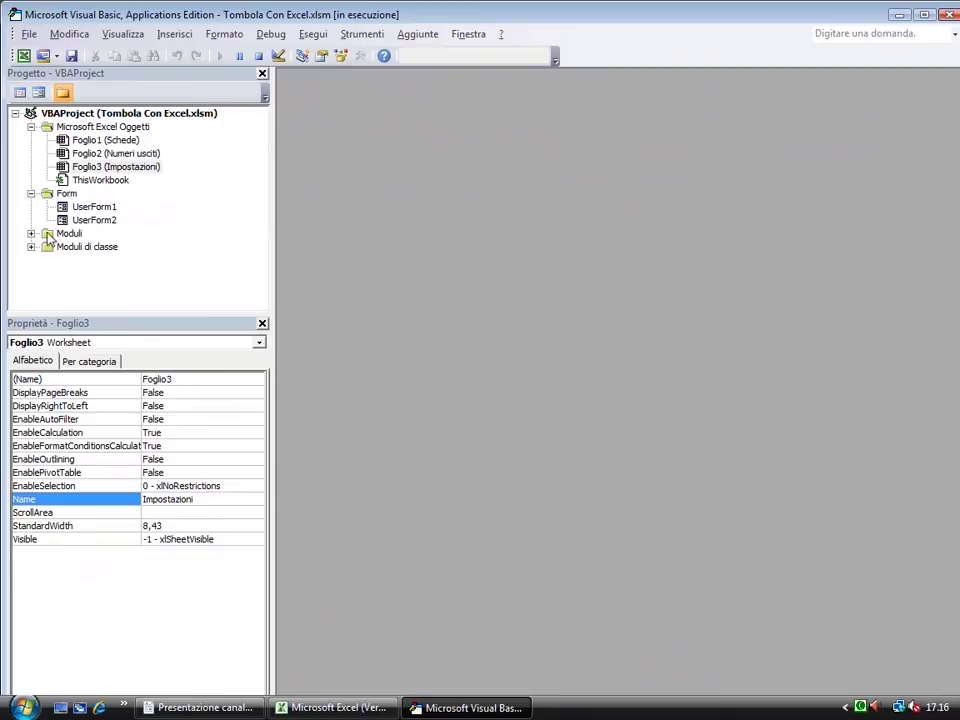
left_click(101, 181)
double_click(101, 182)
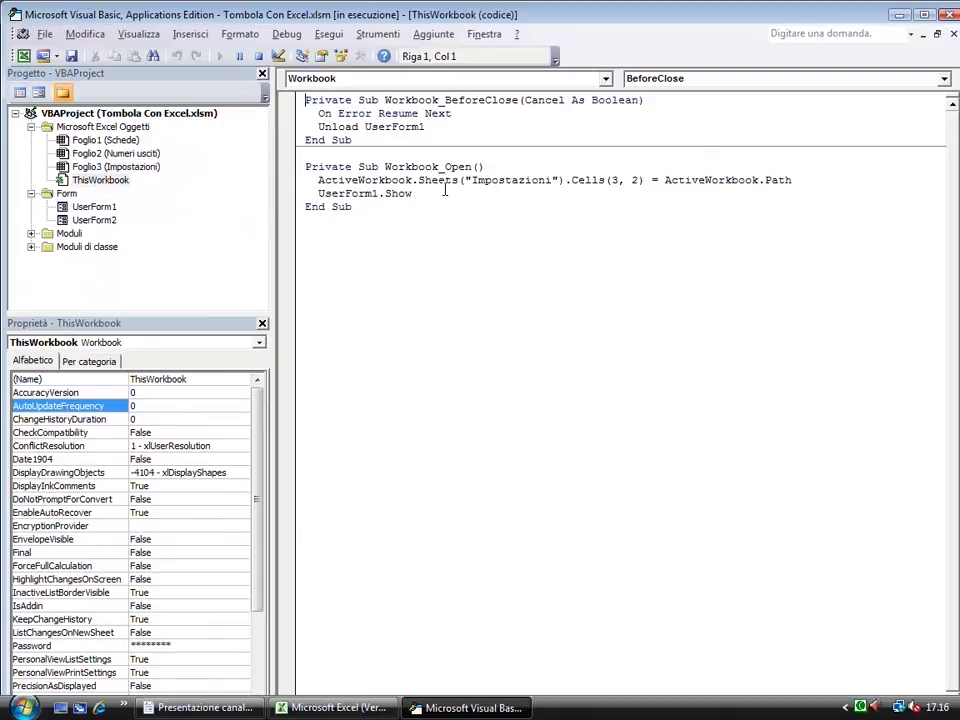
mouse_move(317, 181)
left_mouse_down()
mouse_move(792, 189)
mouse_move(792, 181)
left_mouse_up()
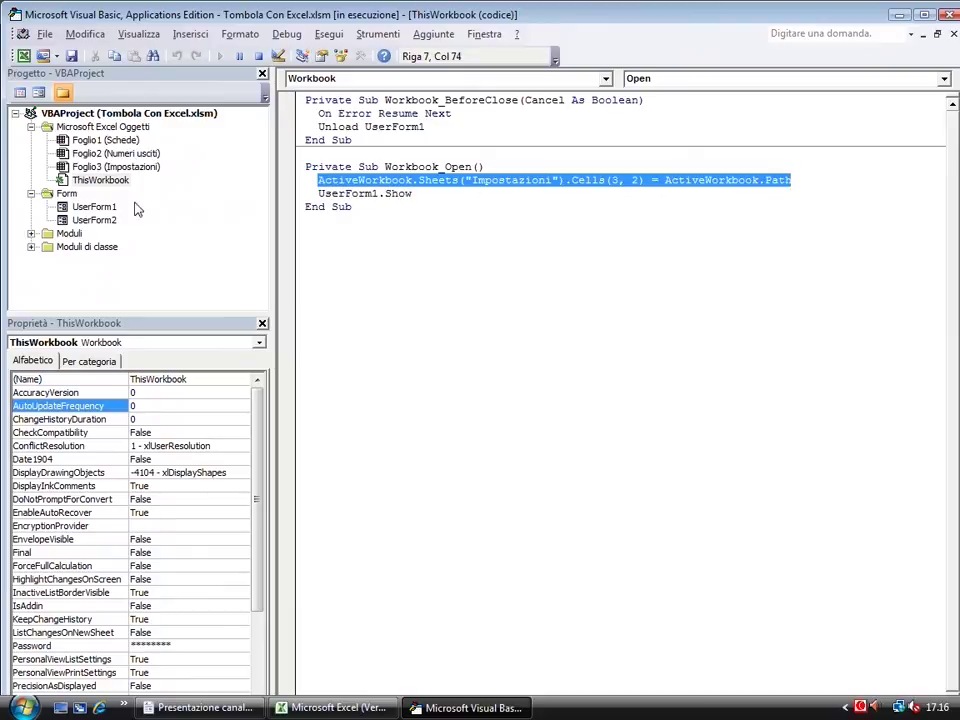
double_click(94, 206)
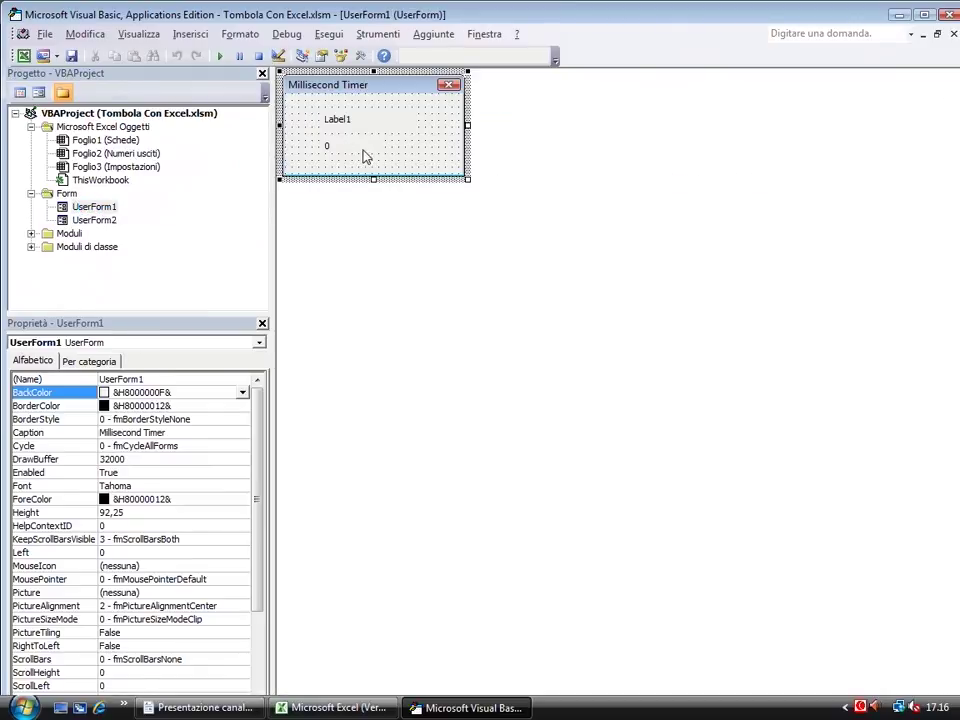
left_click(31, 246)
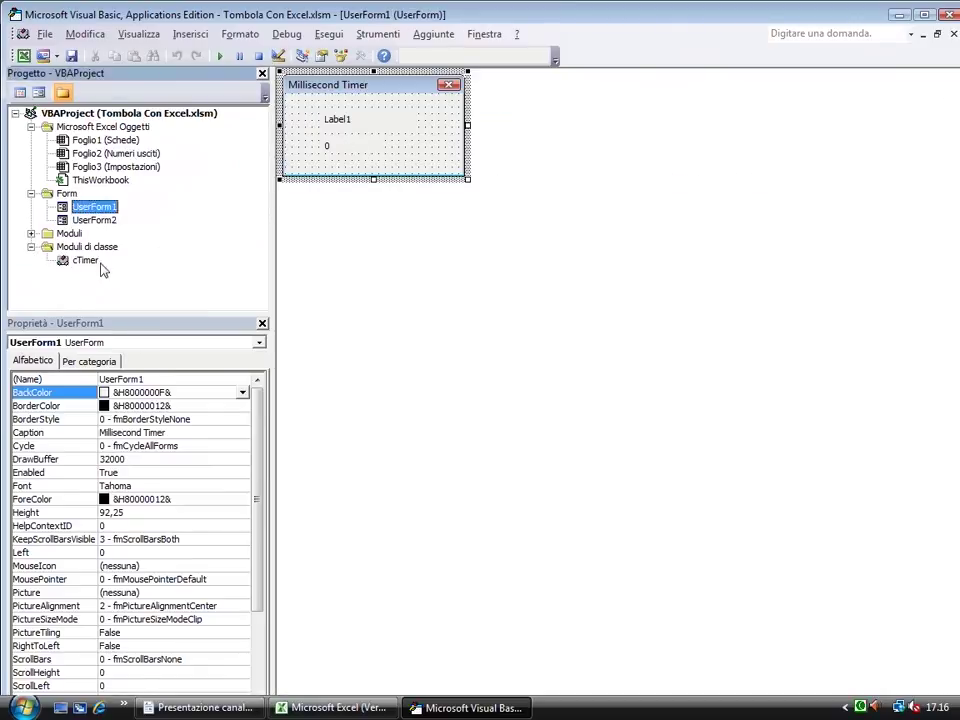
left_click(85, 263)
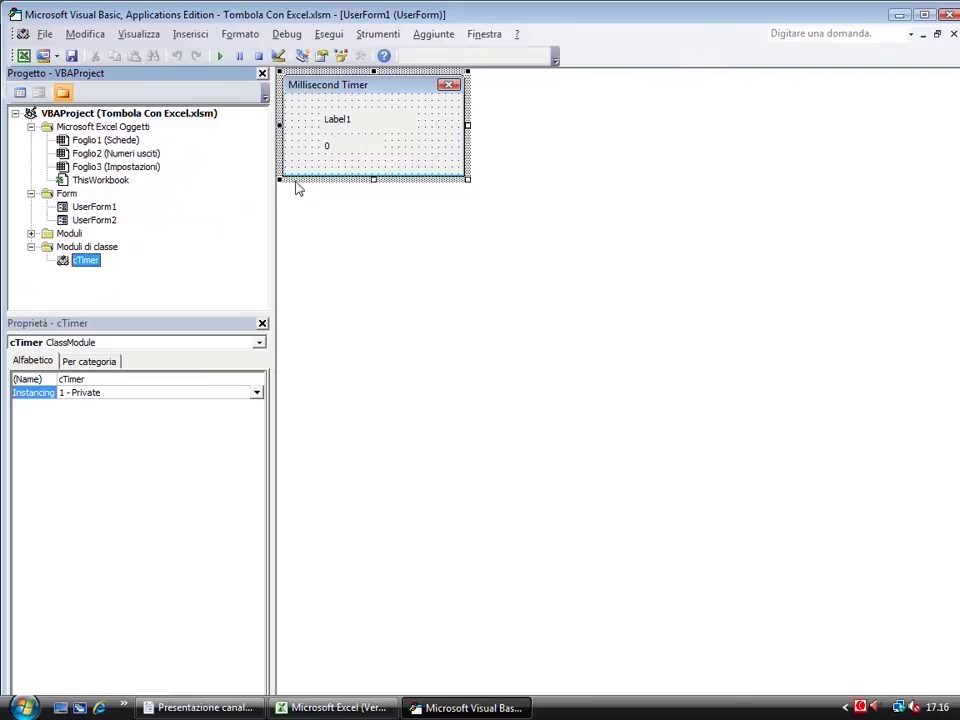
double_click(100, 180)
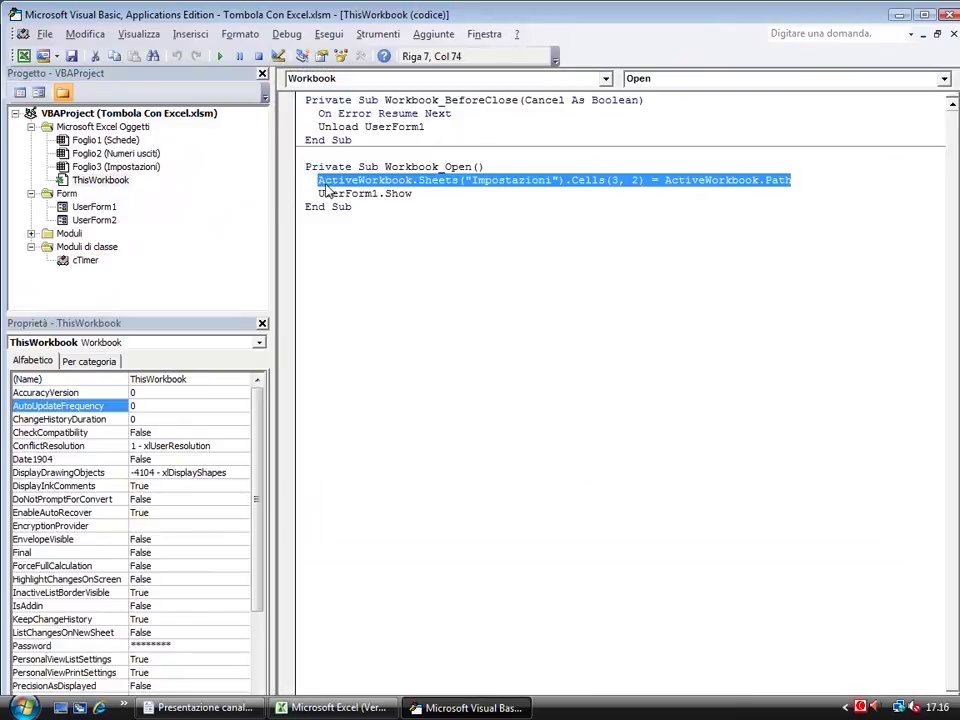
left_click(388, 181)
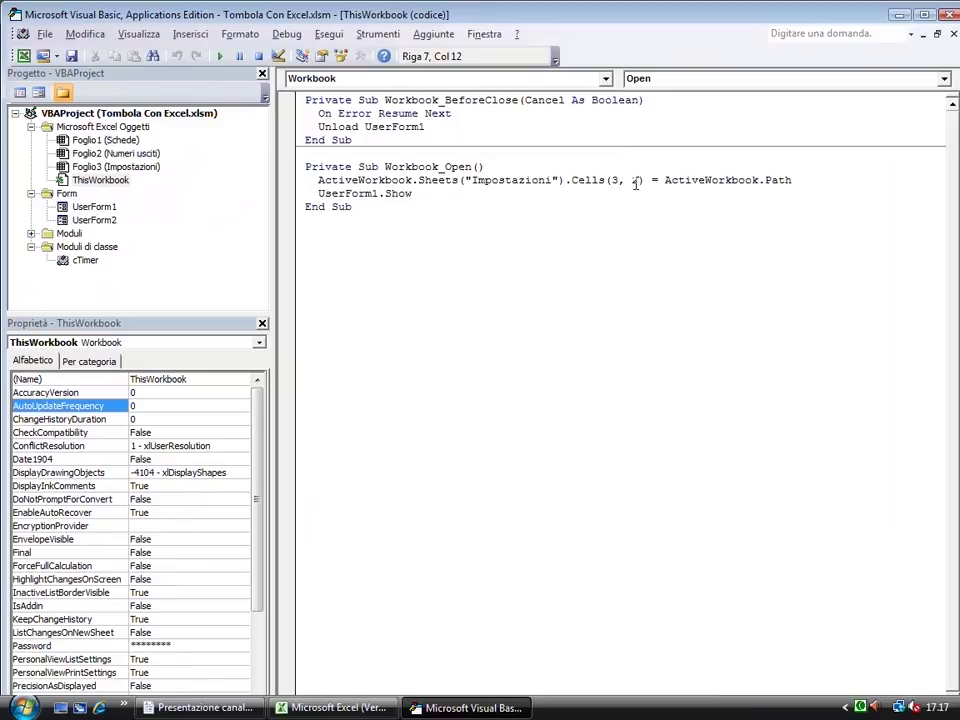
Return to Excel's Impostazioni sheet and inspect the autosave enabled and 15-second interval values in B4 and B5.
left_click(288, 709)
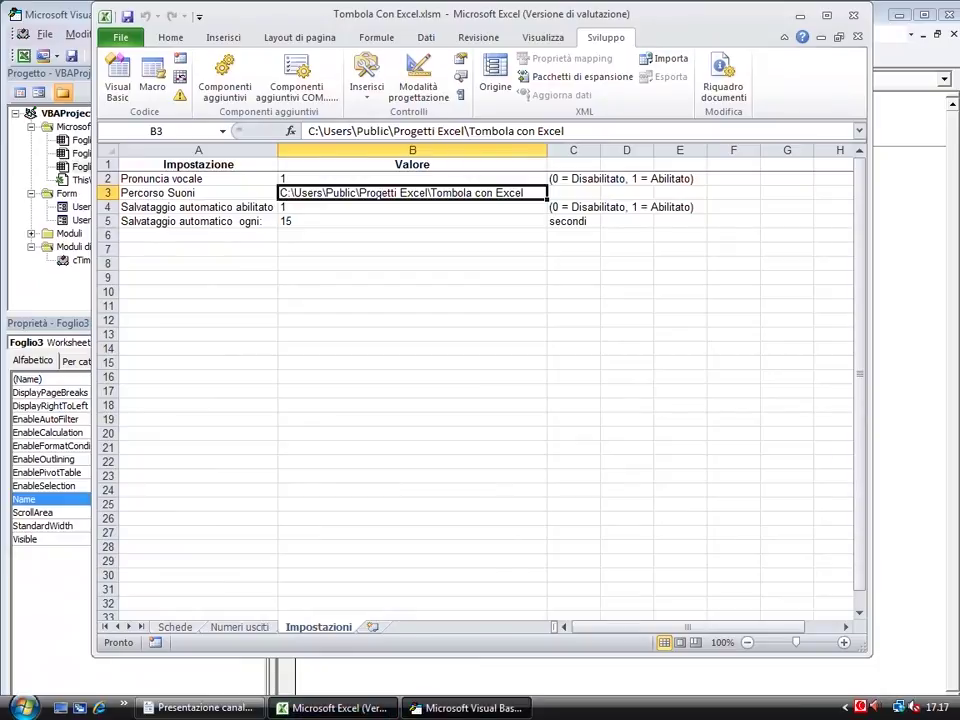
left_click(465, 707)
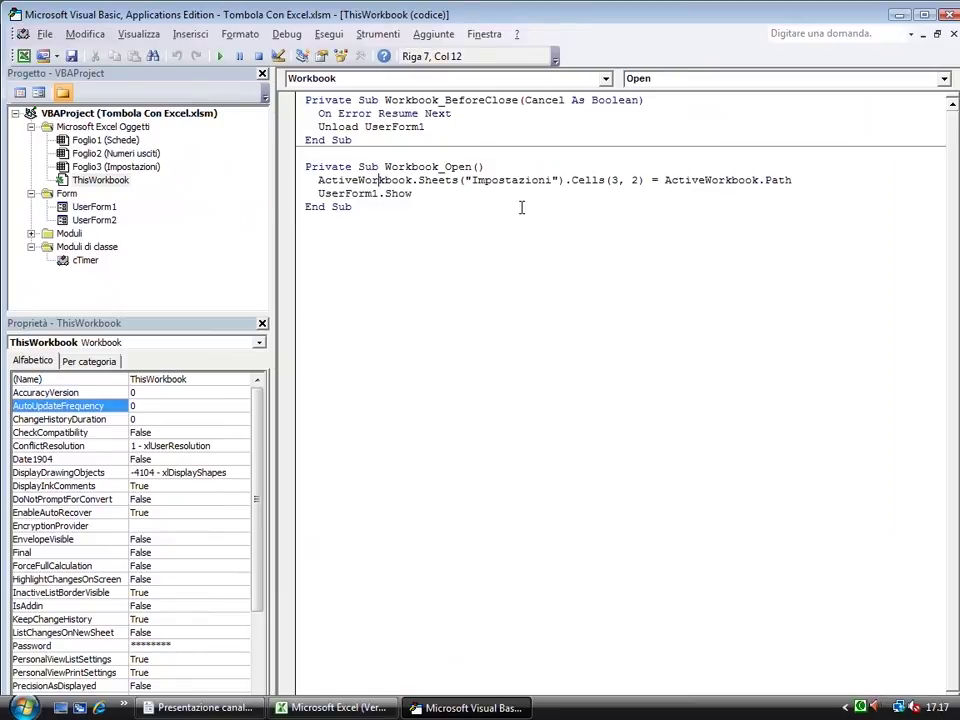
left_click(318, 708)
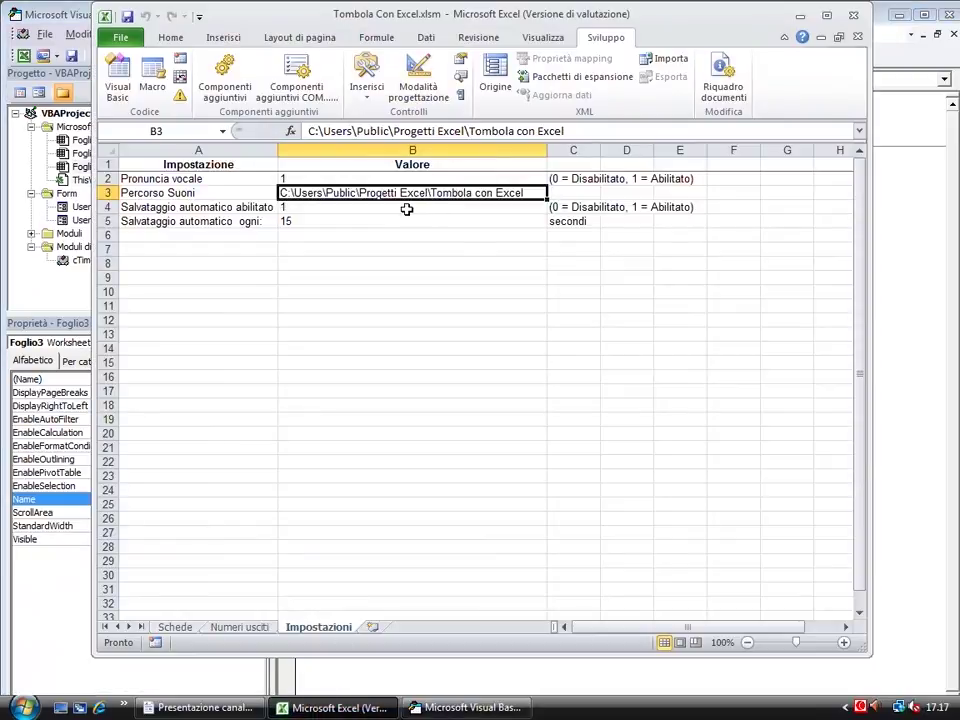
left_click(298, 209)
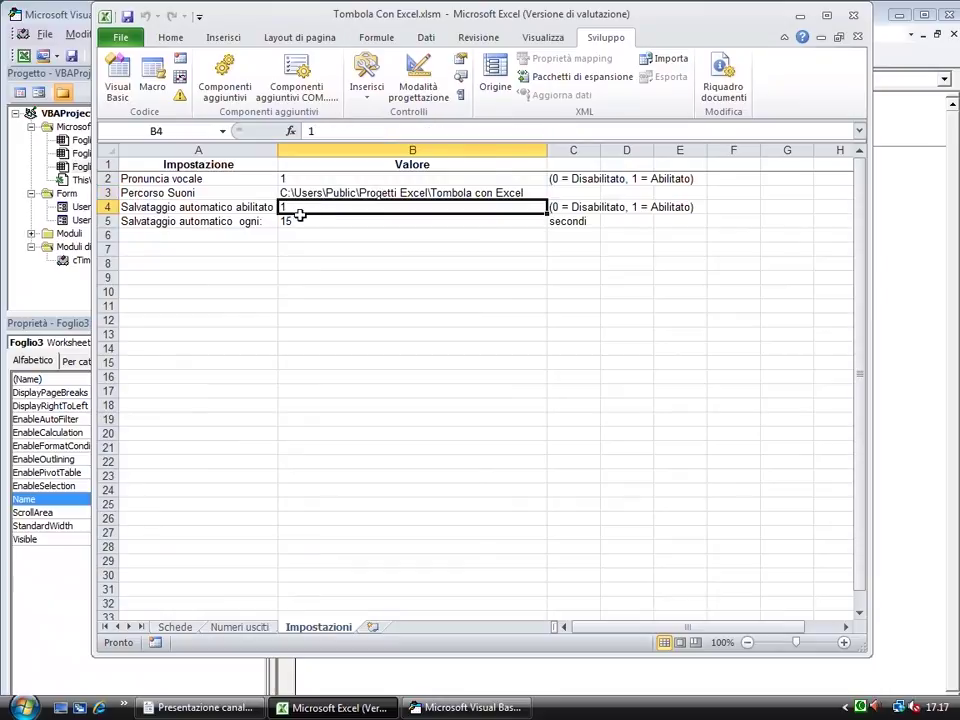
left_click(298, 221)
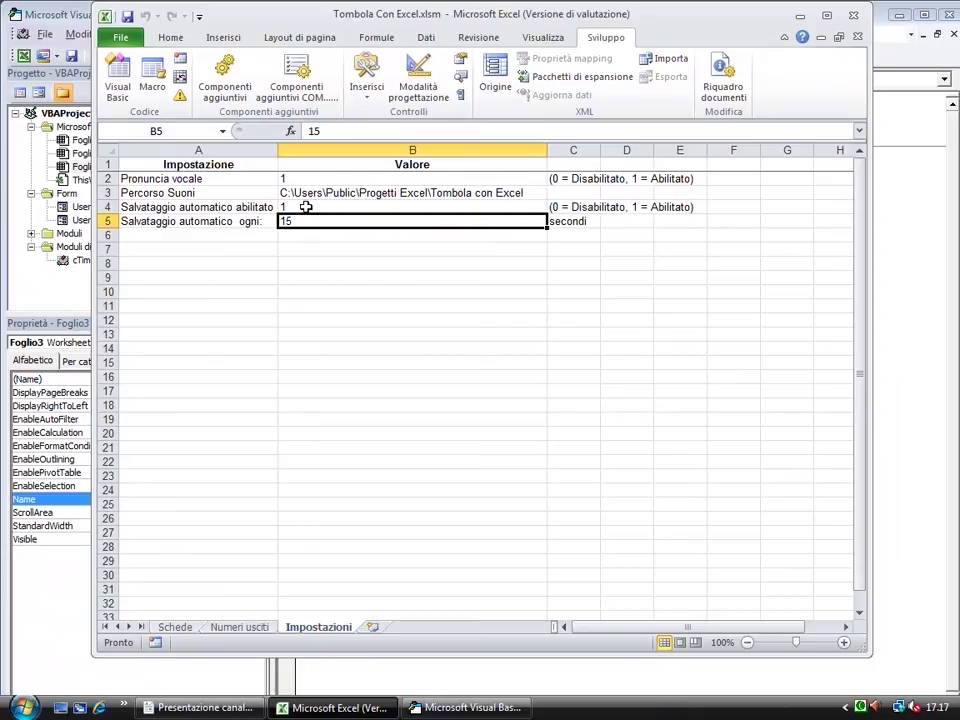
left_click(306, 207)
left_click(304, 221)
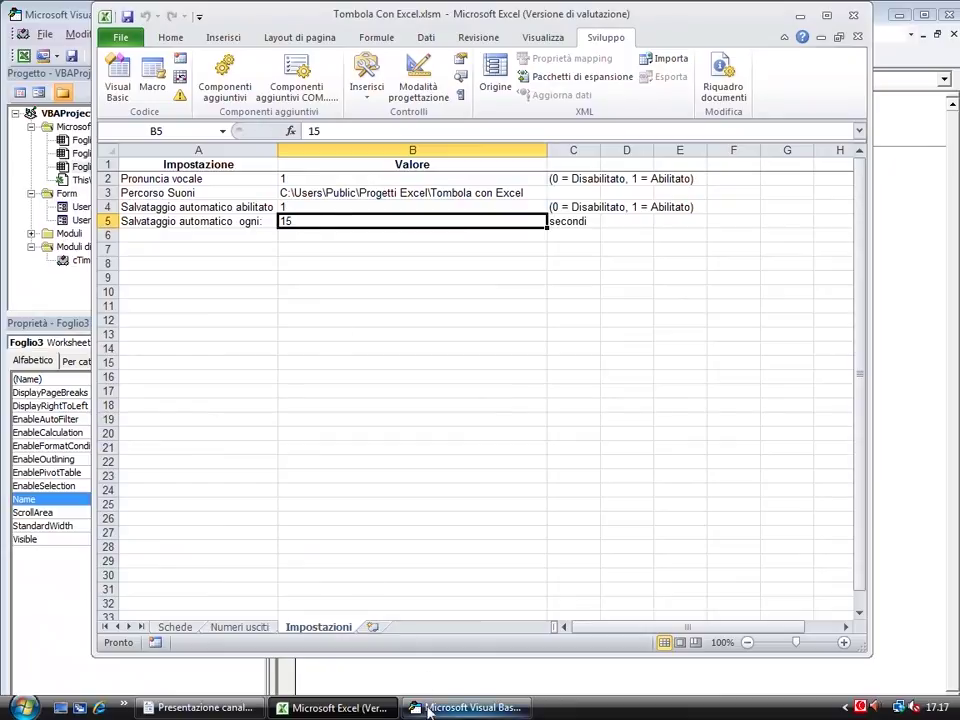
View the cTimer module's timeGetTime timer code, then close the WordPad presentation.
left_click(465, 707)
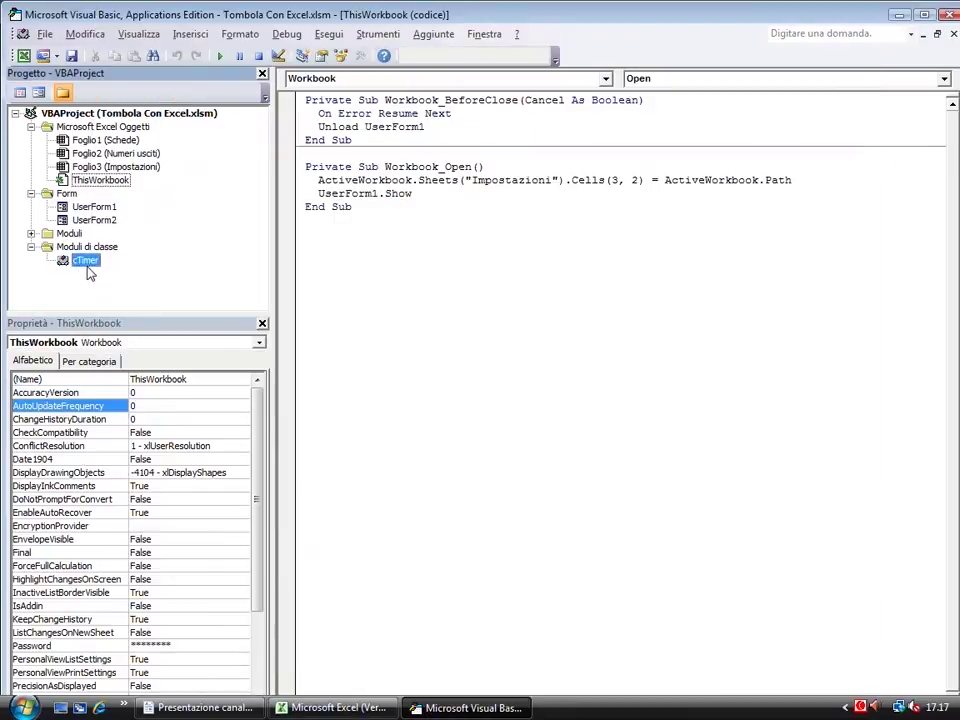
double_click(86, 261)
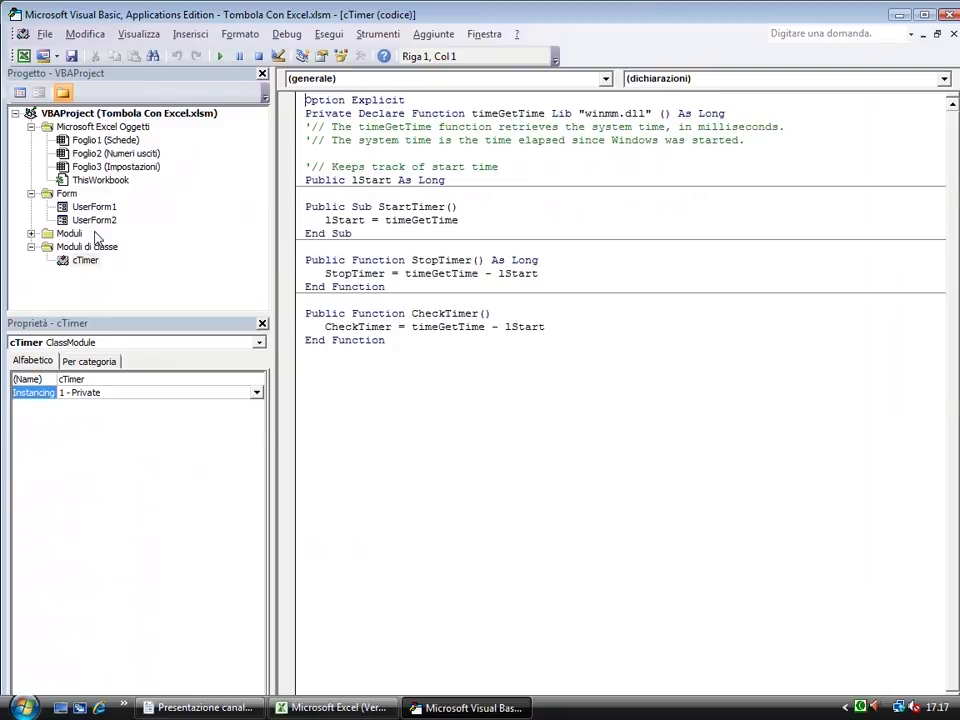
left_click(238, 714)
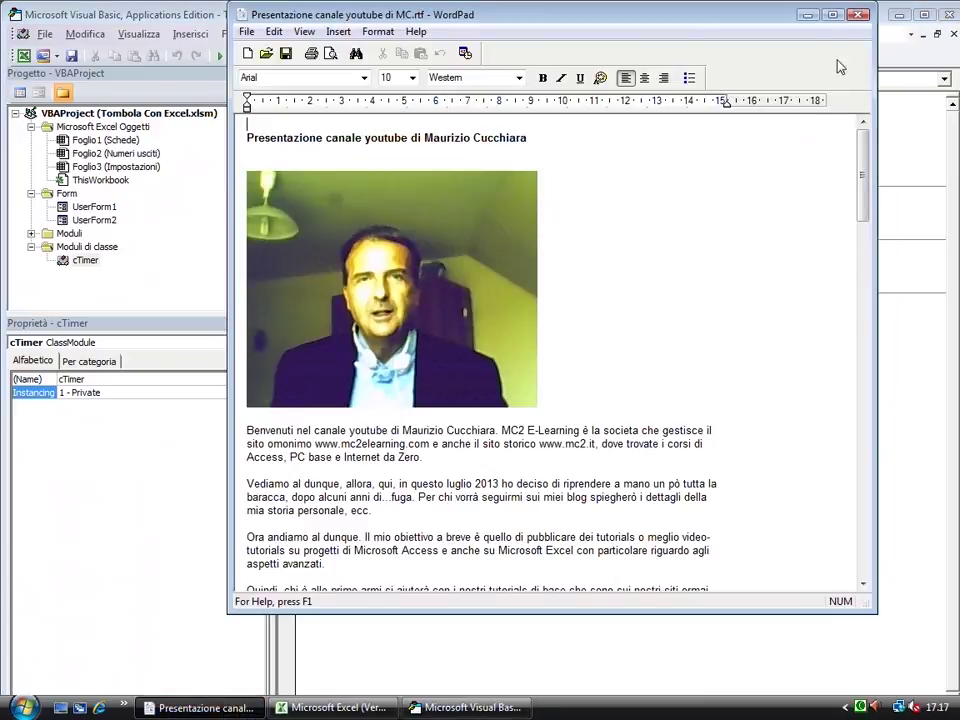
left_click(858, 16)
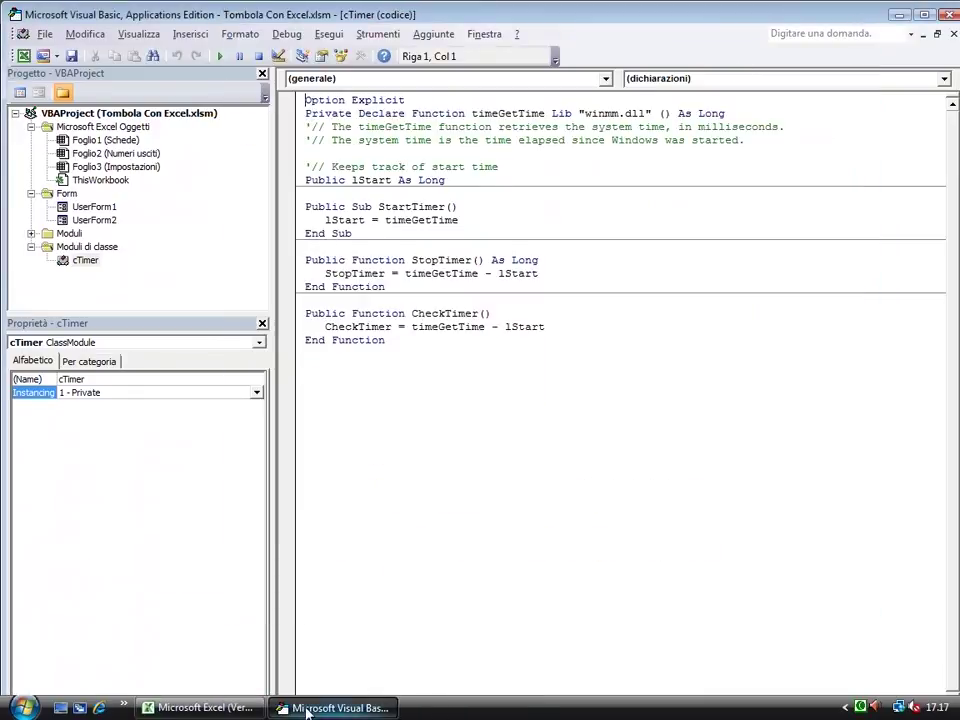
left_click(200, 708)
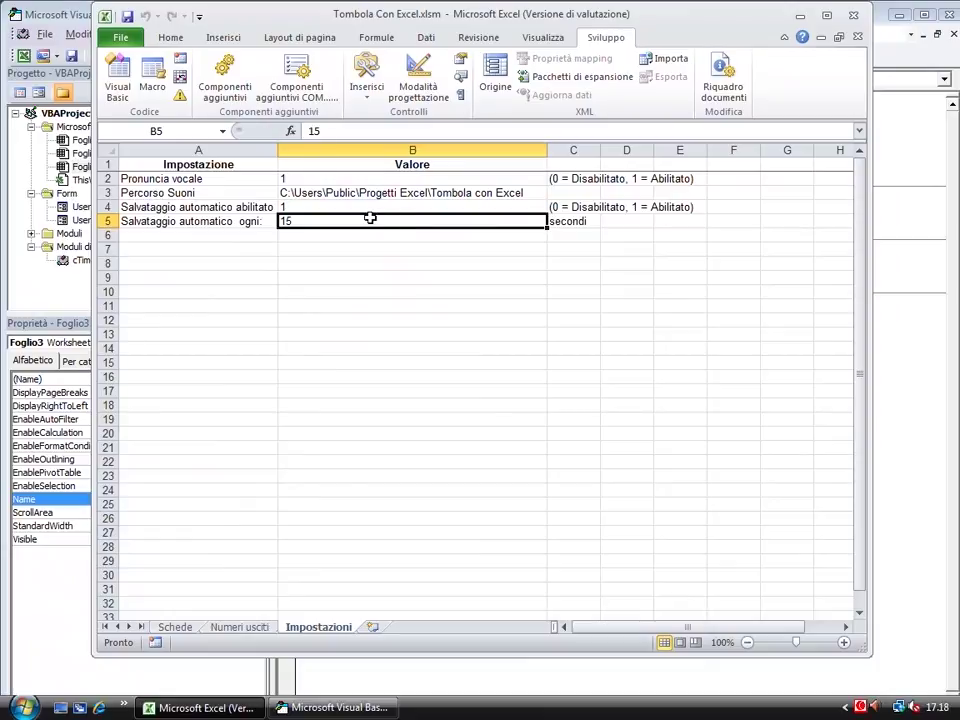
Leave the Schede sheet with the tombola cards active and go back to the VBA editor.
left_click(176, 627)
left_click(318, 628)
left_click(176, 628)
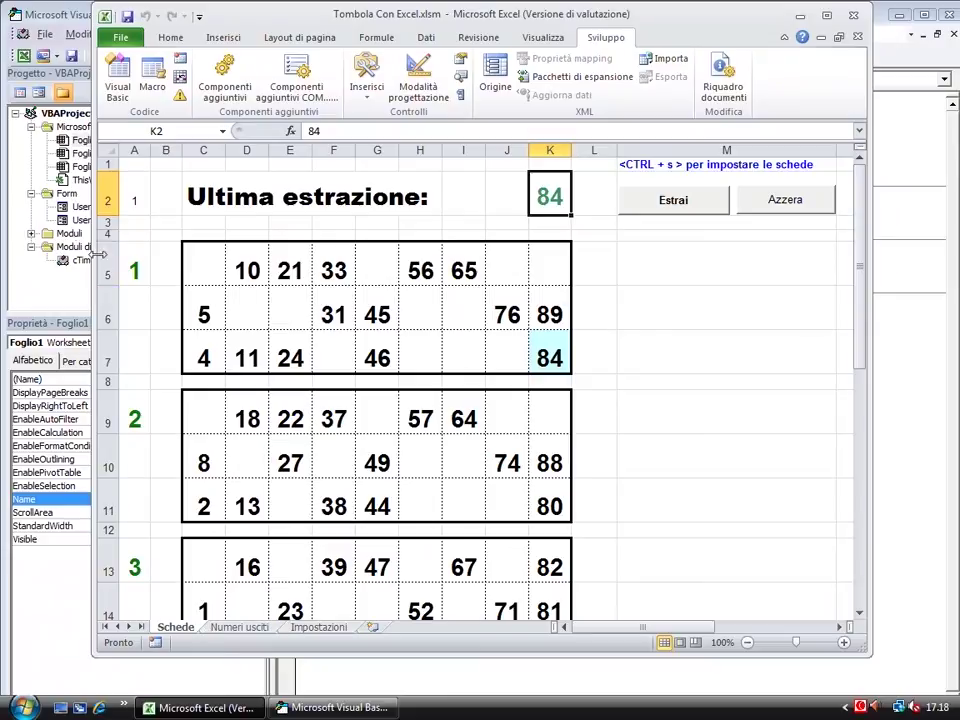
left_click(40, 18)
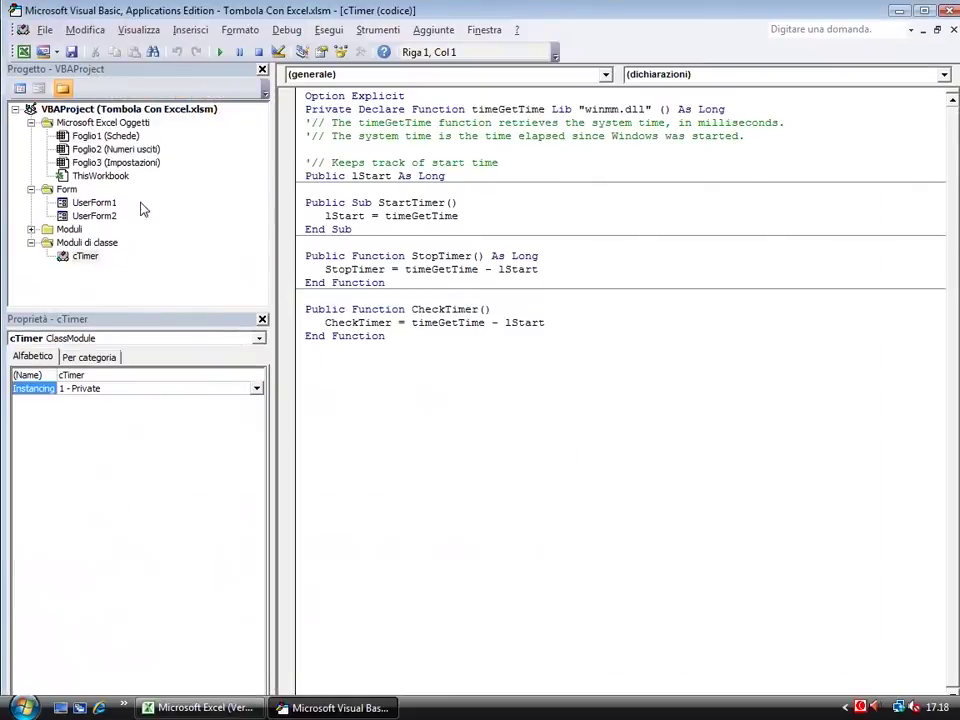
Open UserForm1's Millisecond Timer design, then bring Excel back showing 84 on card 1.
double_click(93, 202)
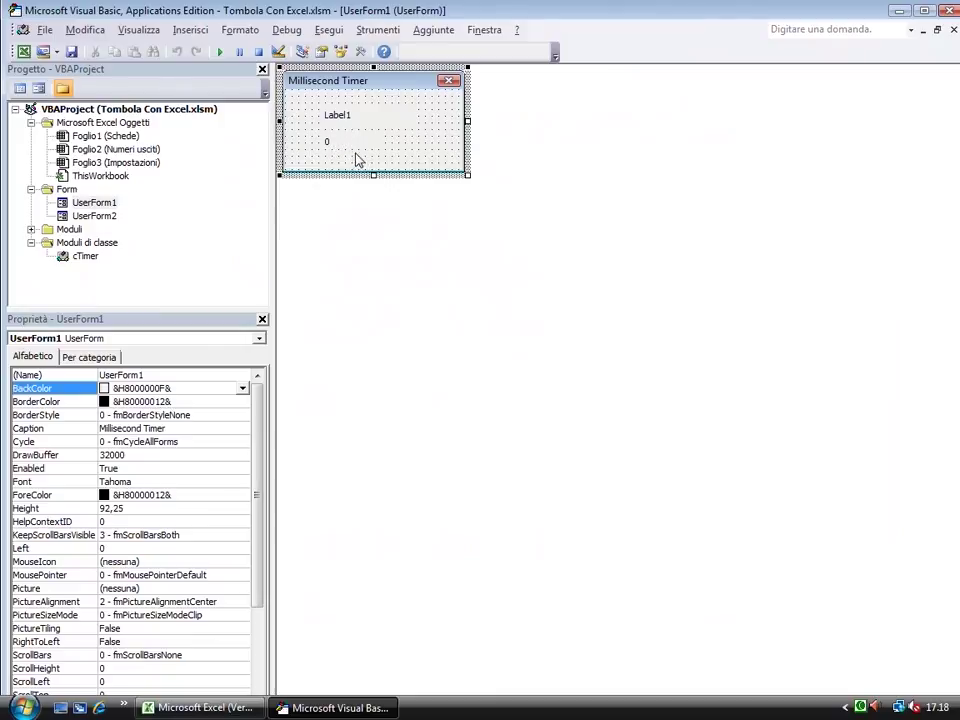
left_click(195, 707)
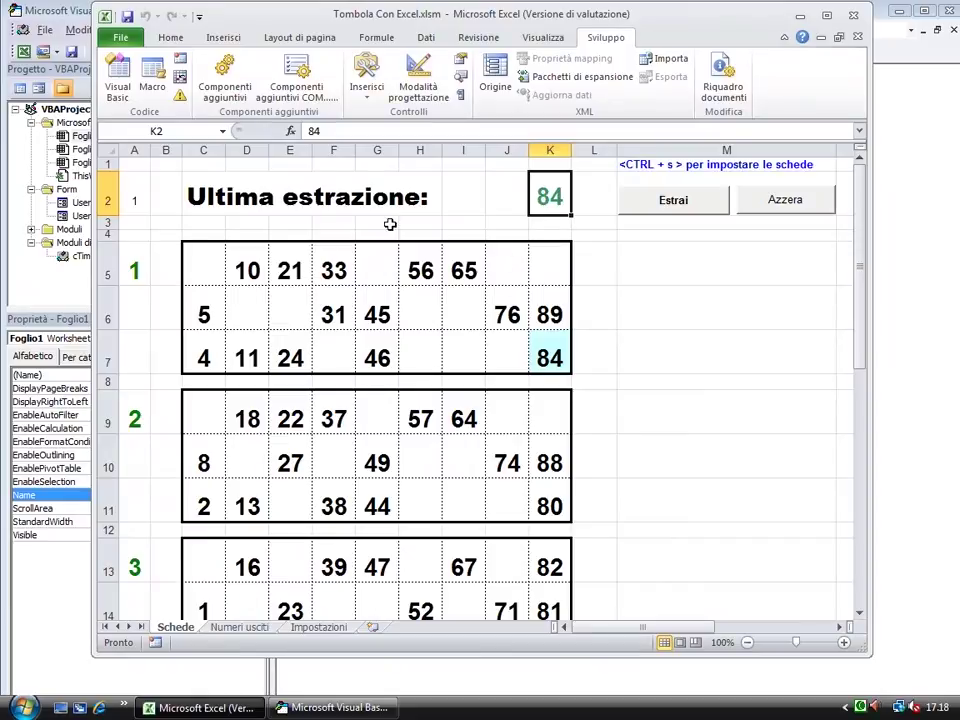
key("ctrl+Page_Down")
key("ctrl+Page_Down")
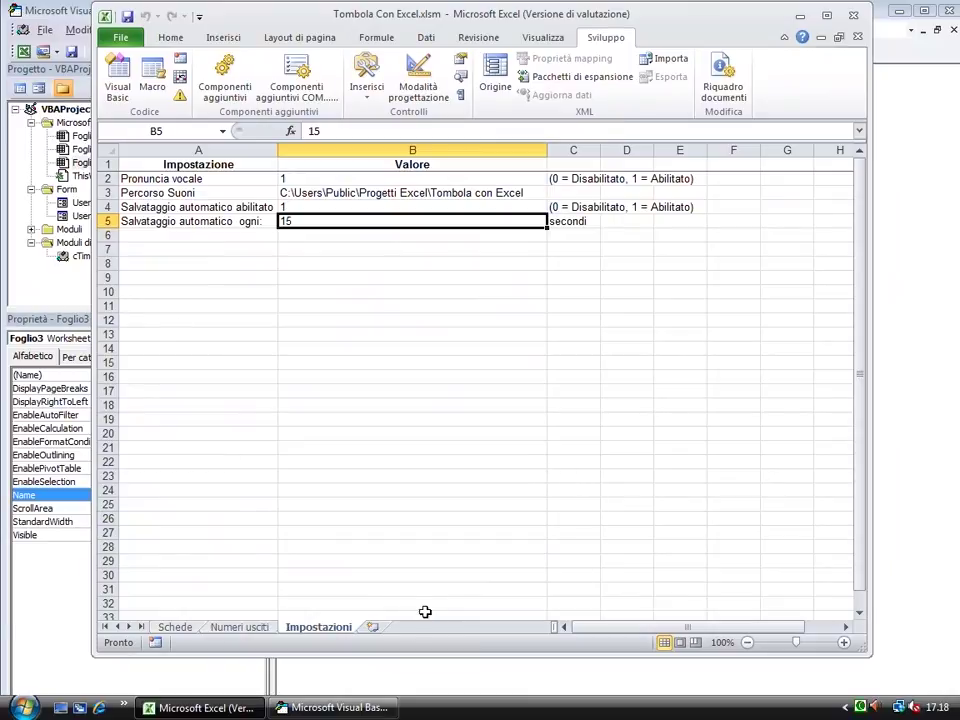
left_click(176, 627)
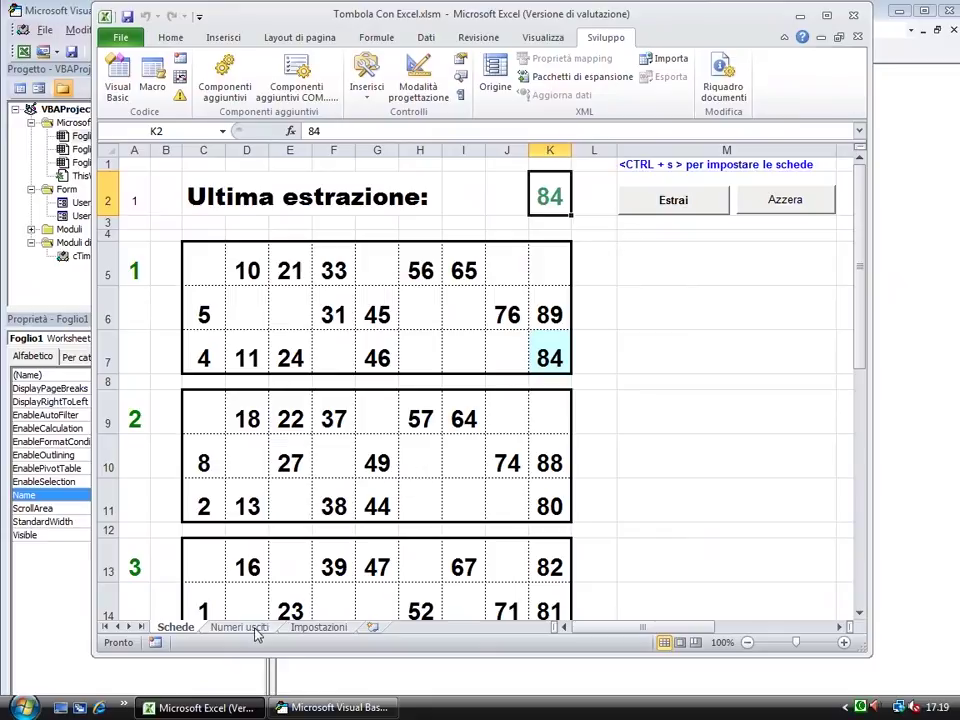
left_click(656, 166)
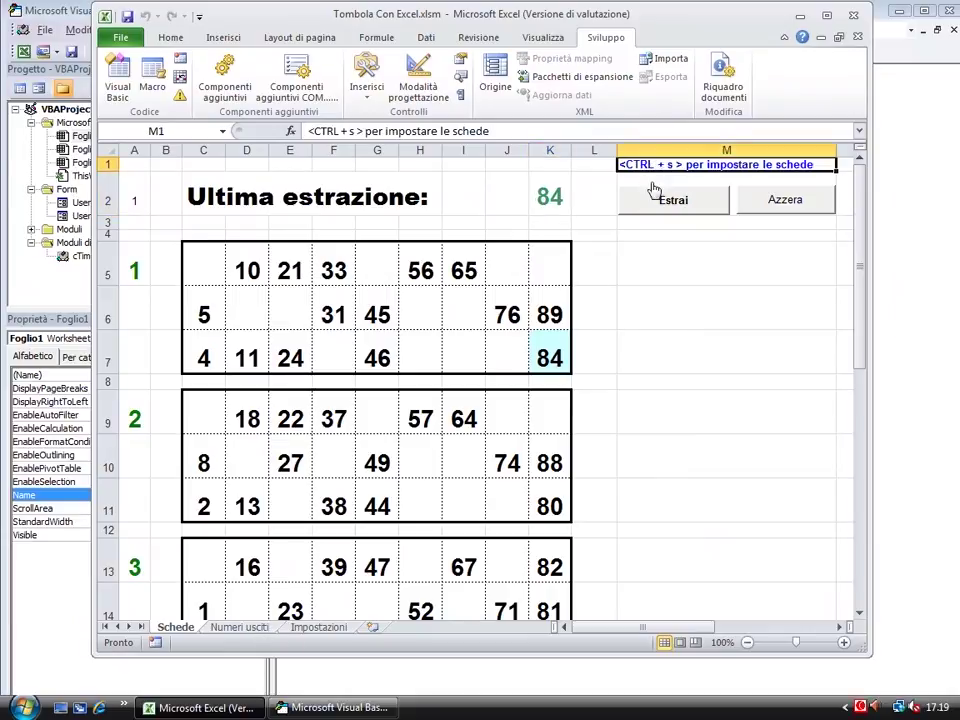
left_click(619, 400)
key("ctrl+s")
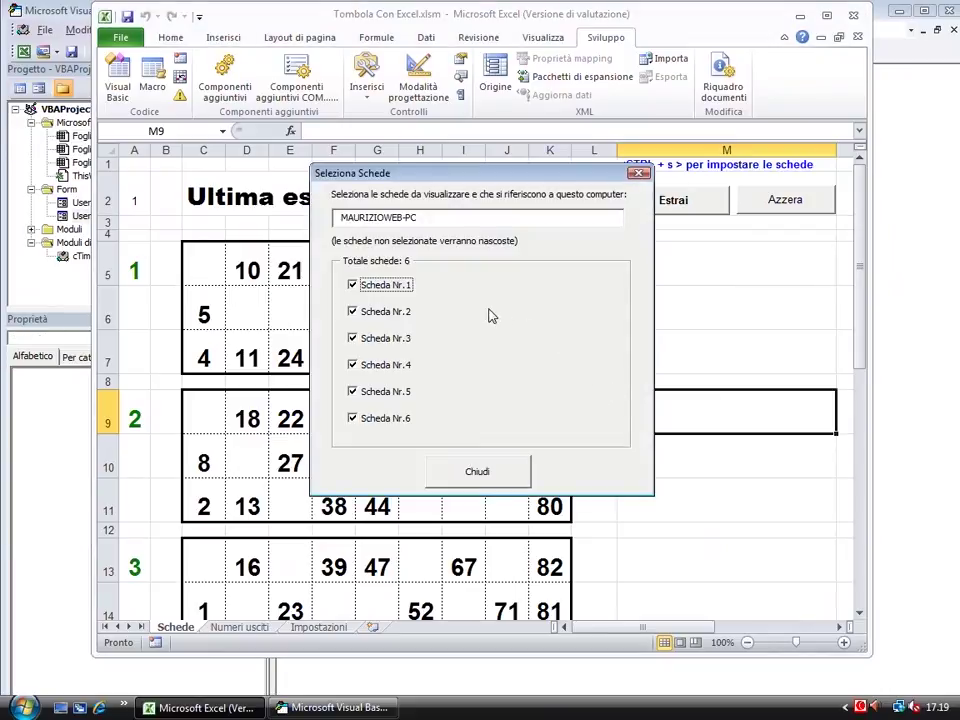
left_click_drag(428, 217, 358, 215)
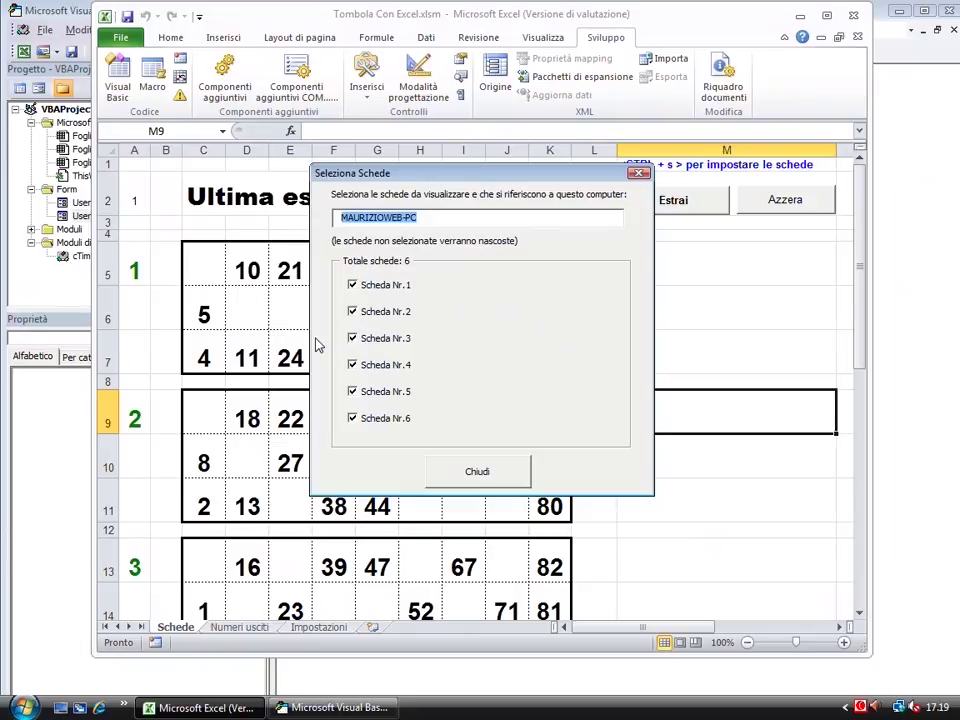
left_click(477, 474)
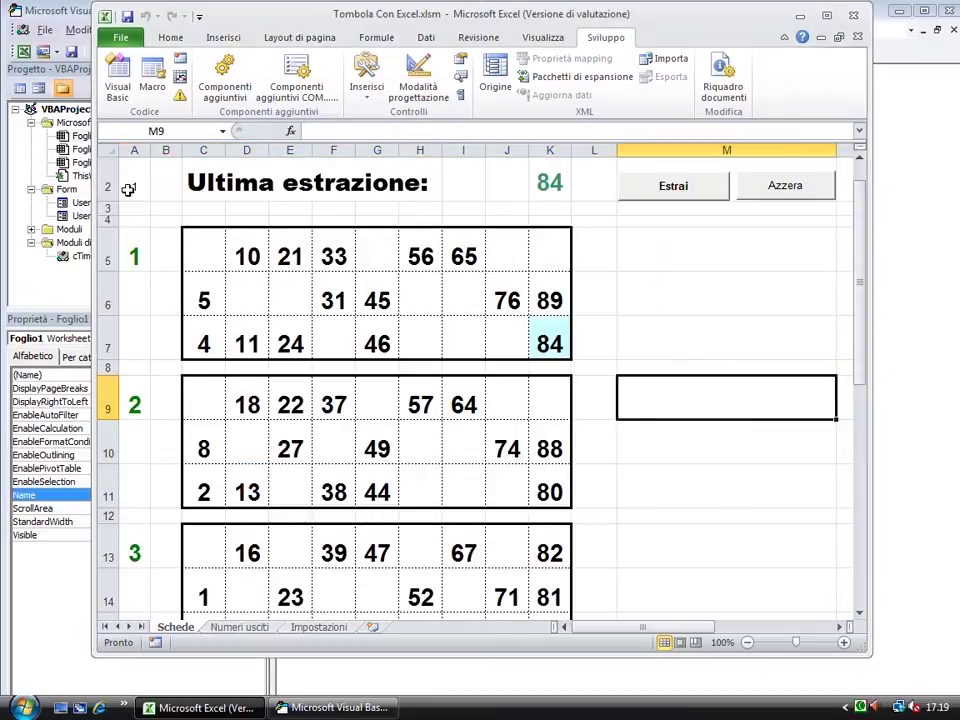
Open UserForm2's Seleziona Schede design and check its TextBox, Frame and Chiudi button properties.
left_click(118, 93)
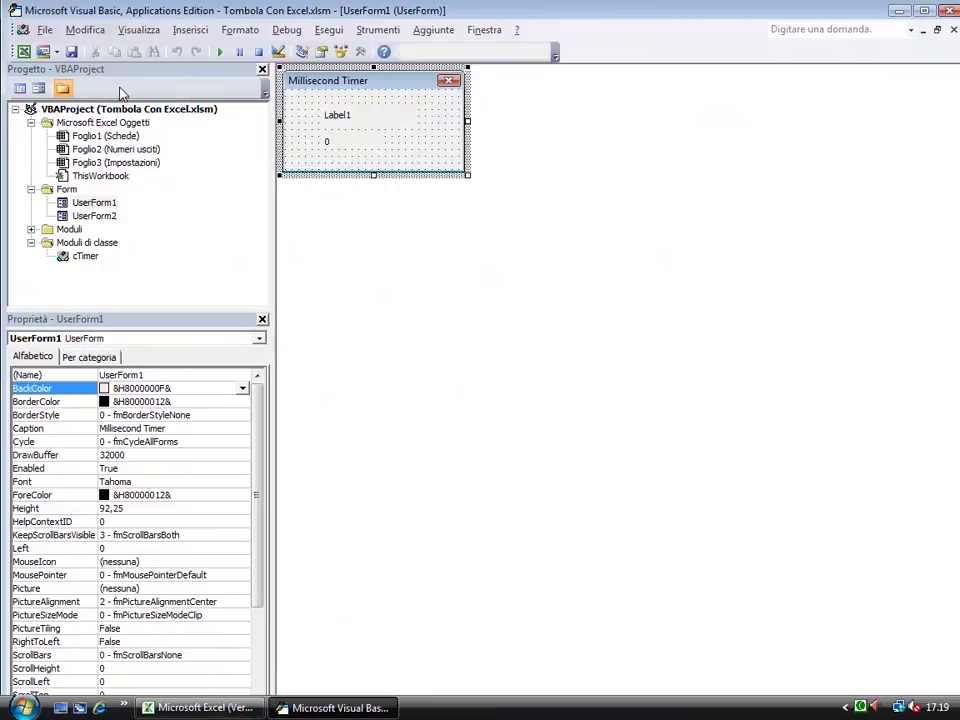
double_click(100, 216)
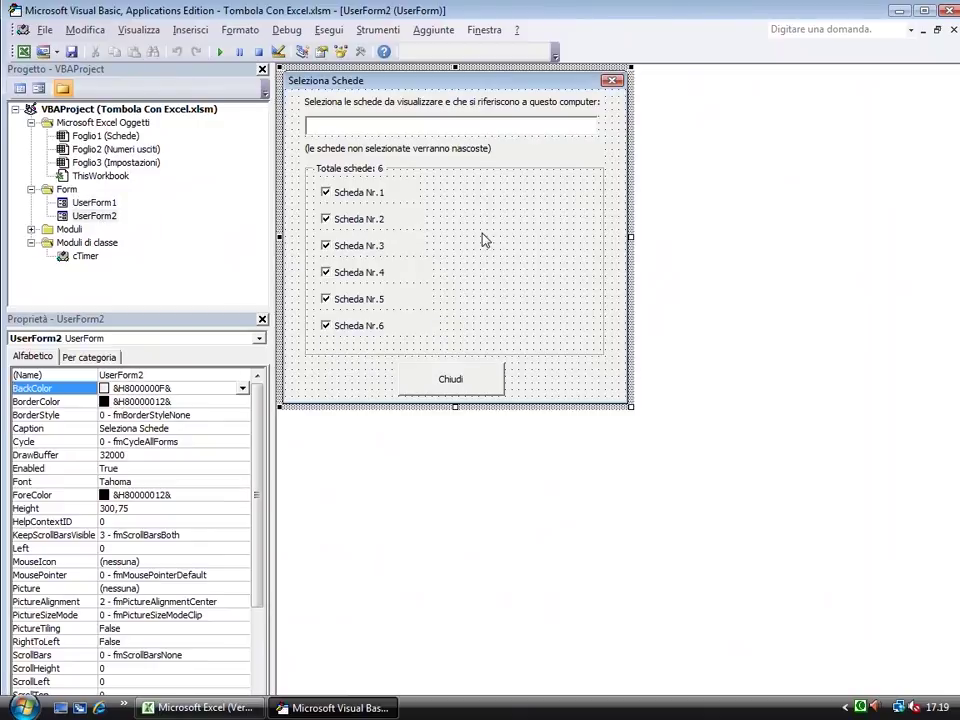
left_click(363, 132)
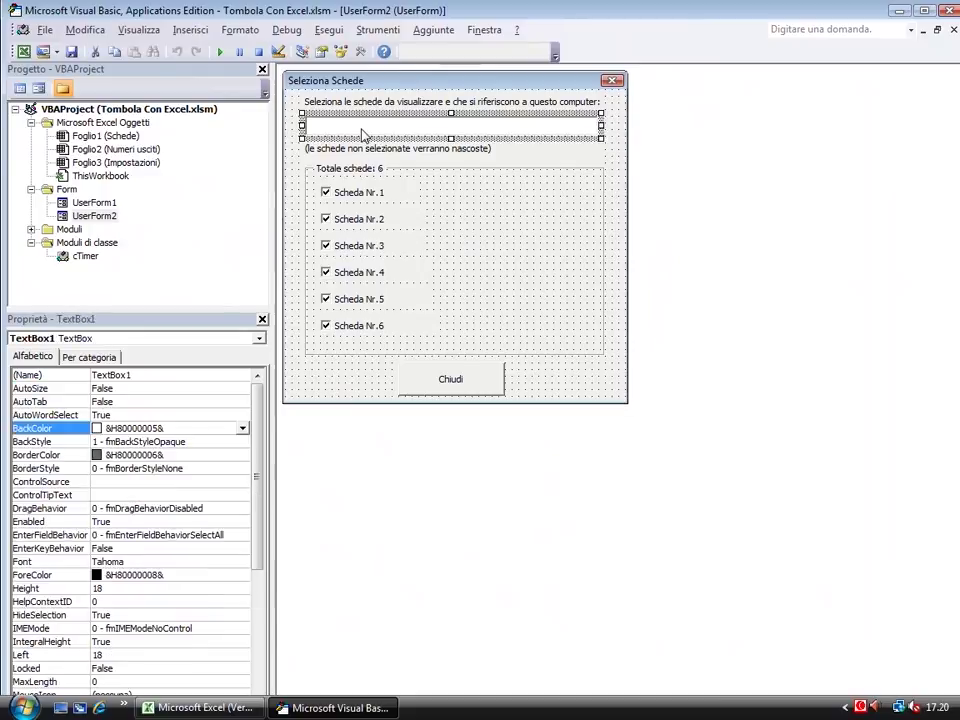
left_click(449, 207)
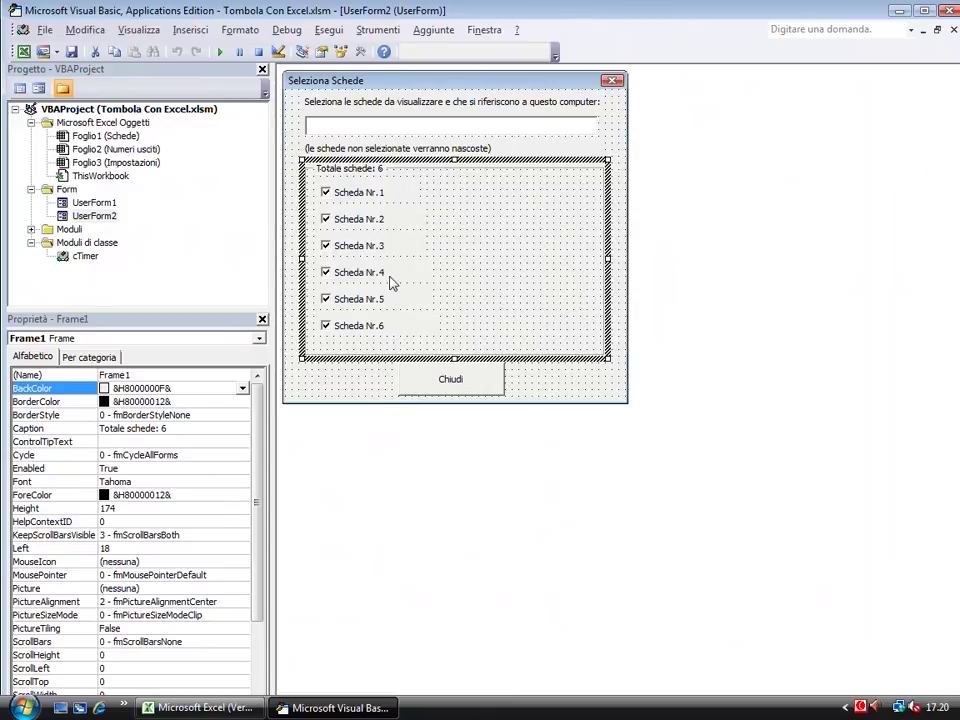
left_click(458, 380)
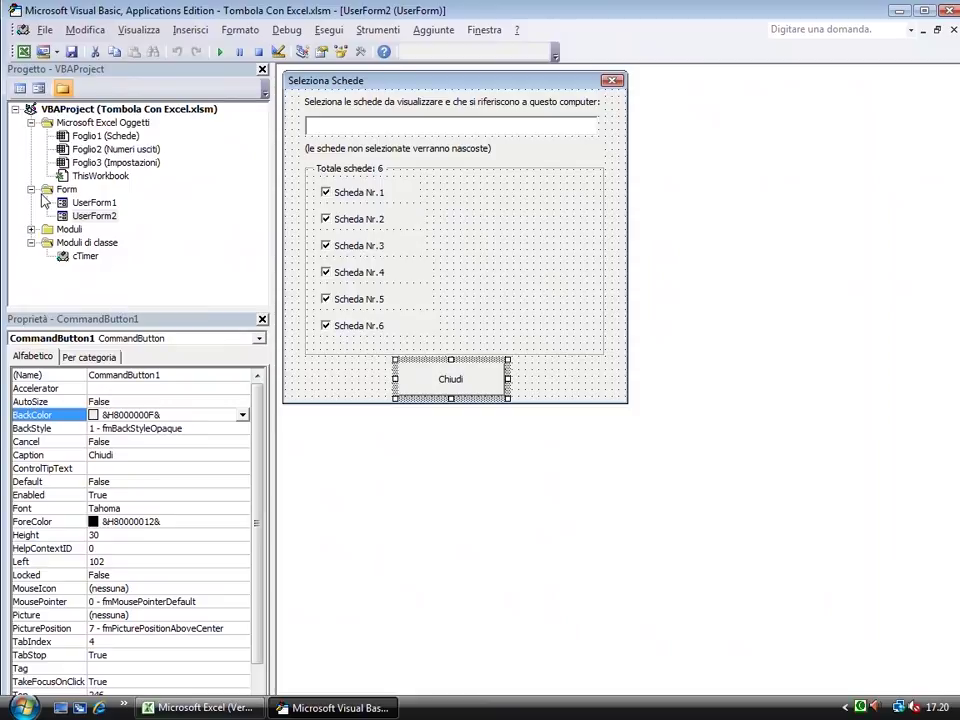
left_click(82, 216)
Highlight ThisWorkbook's path and UserForm1-show lines, then view UserForm1's autosave code.
double_click(100, 176)
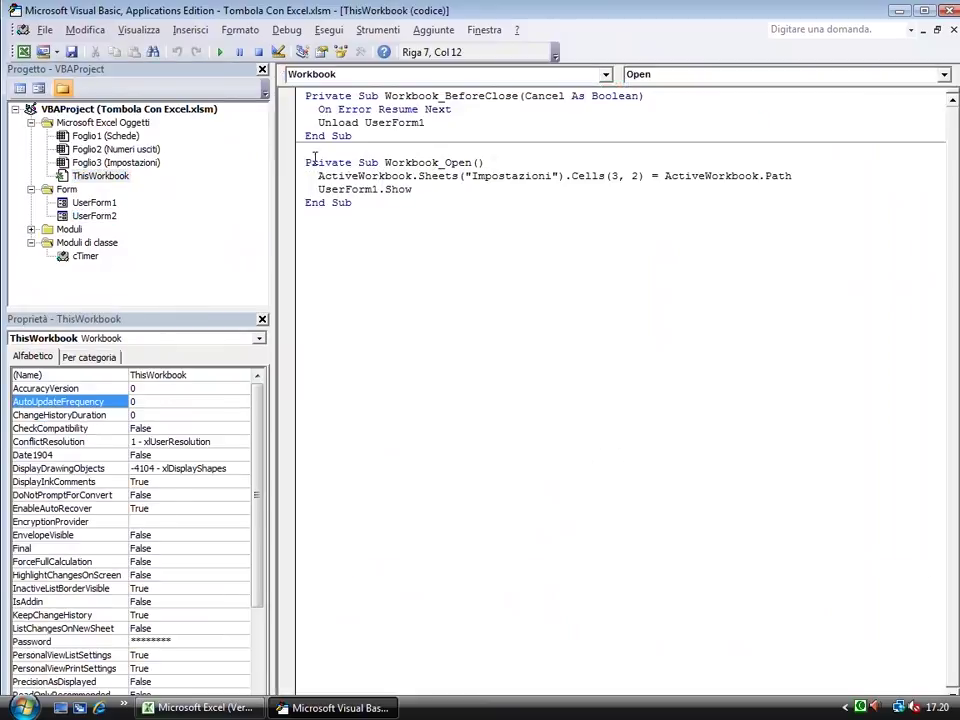
left_click_drag(316, 175, 793, 175)
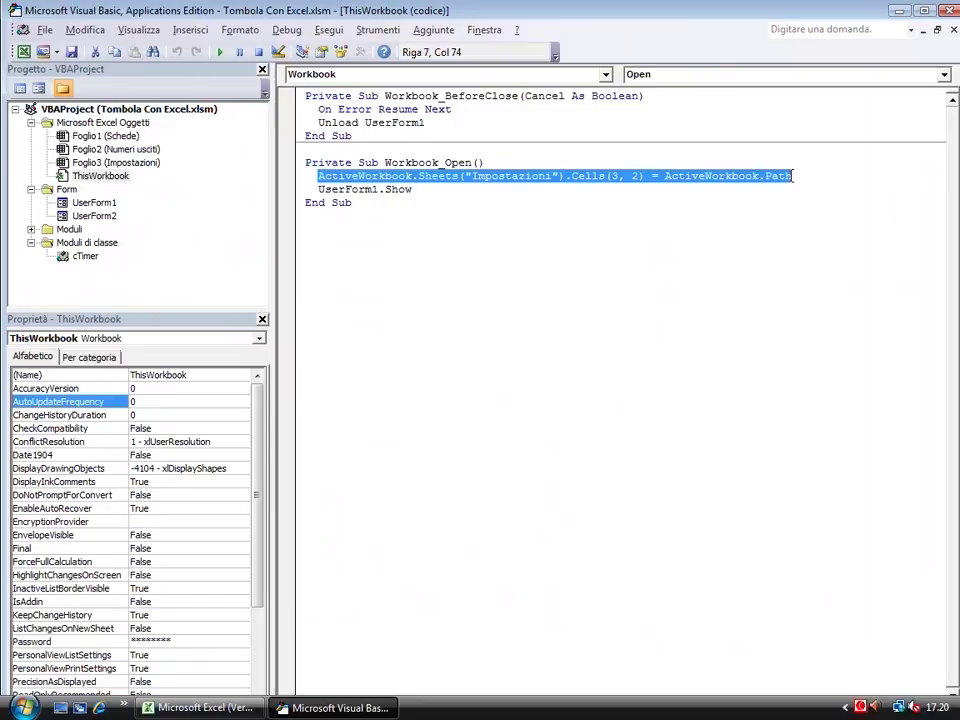
left_click_drag(318, 190, 421, 195)
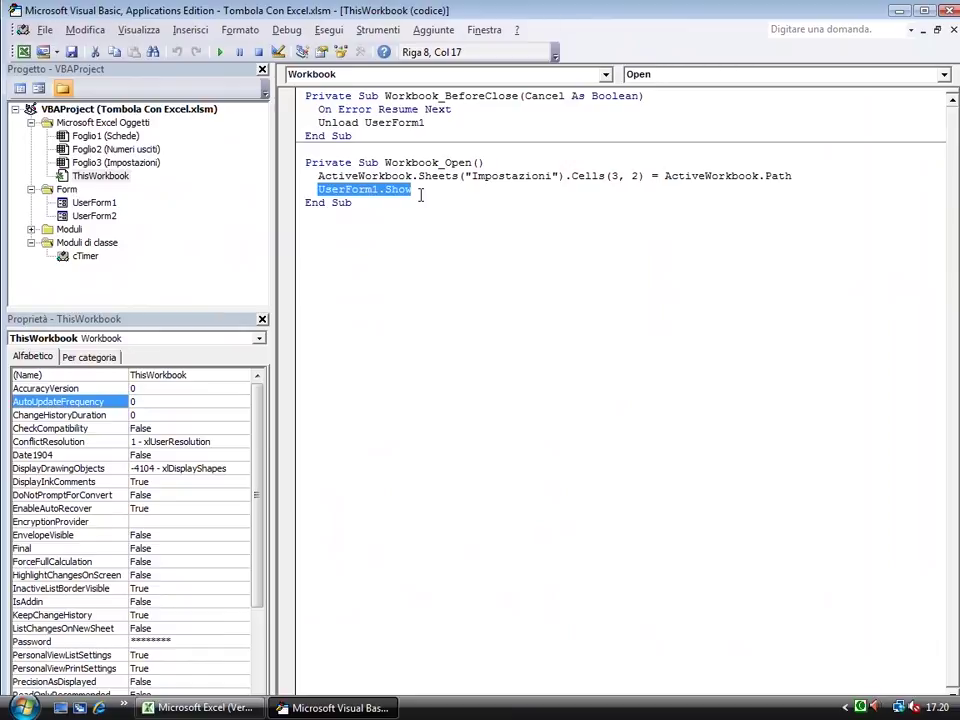
double_click(100, 203)
key("F7")
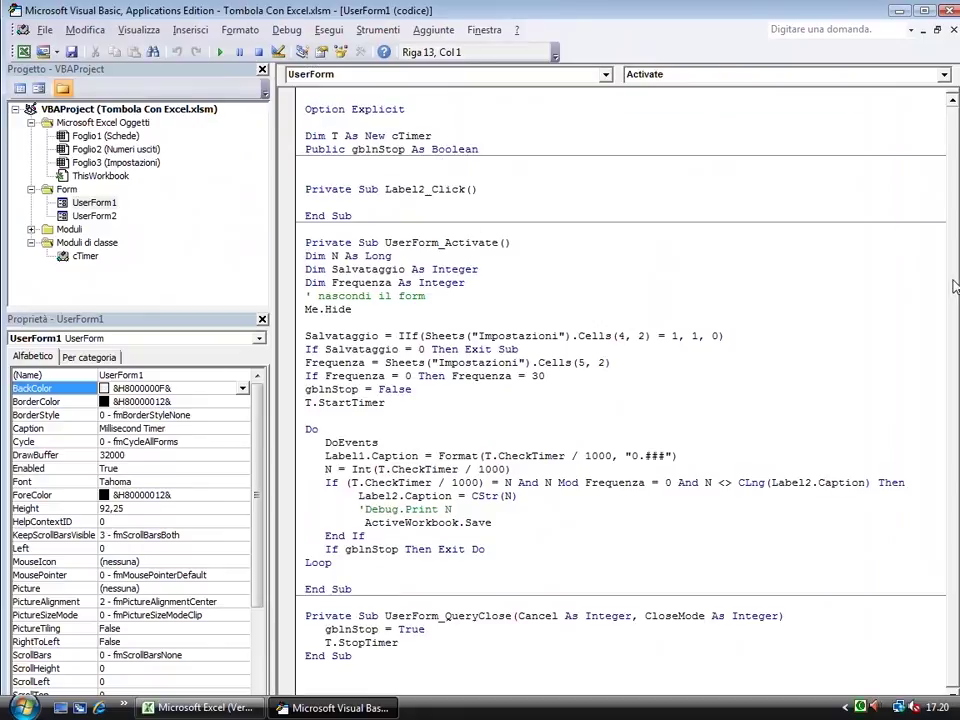
Highlight UserForm1's Me.Hide lines and the QueryClose timer-stopping lines.
left_click_drag(306, 296, 432, 312)
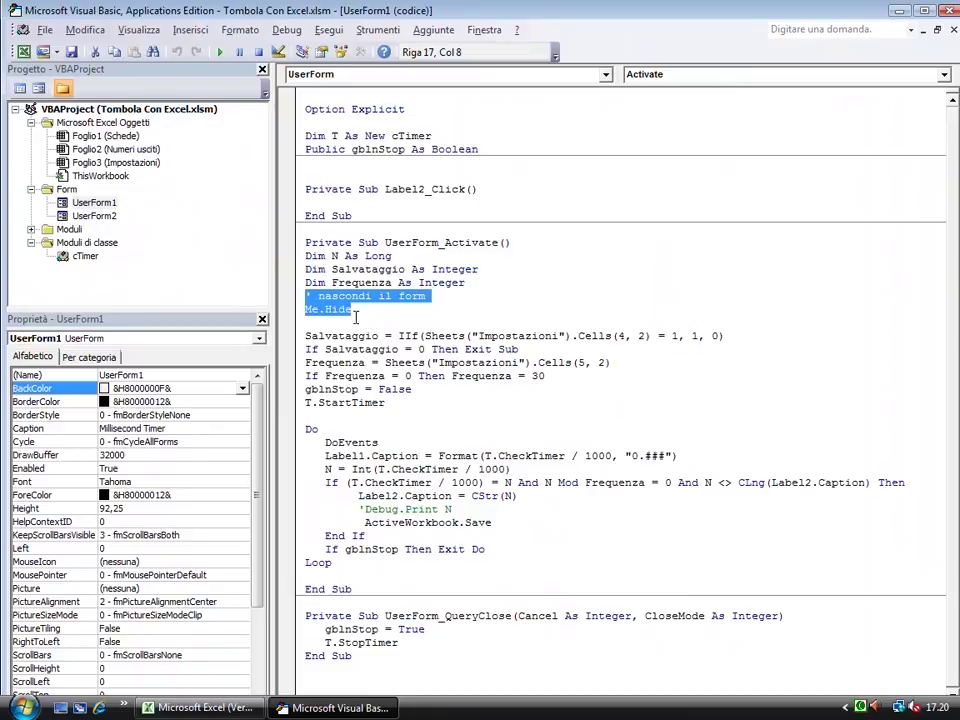
left_click(565, 494)
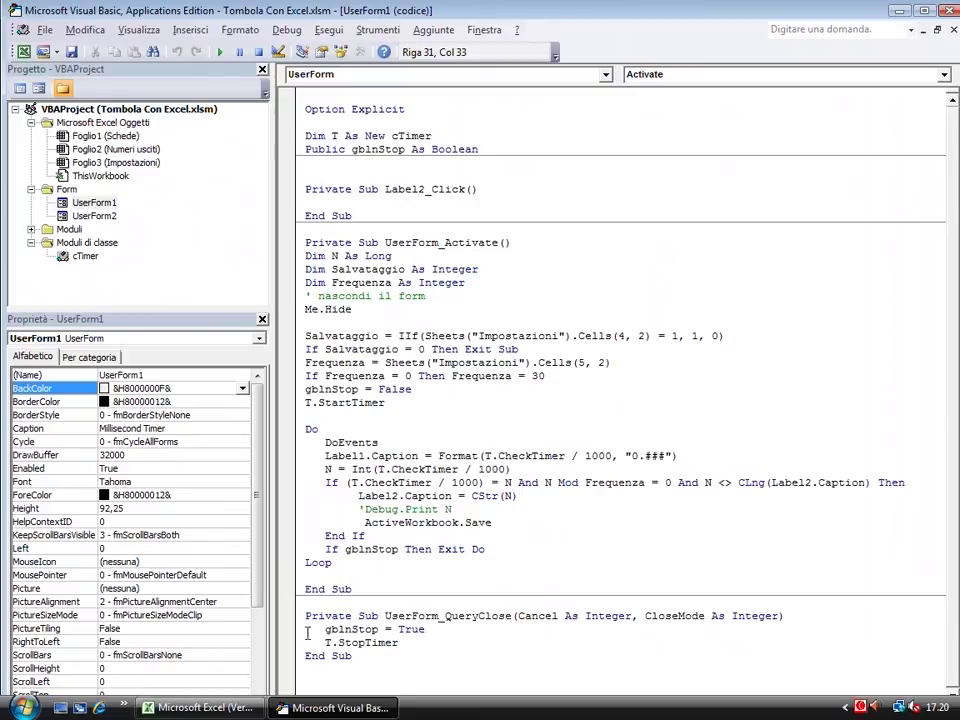
left_click_drag(308, 630, 404, 643)
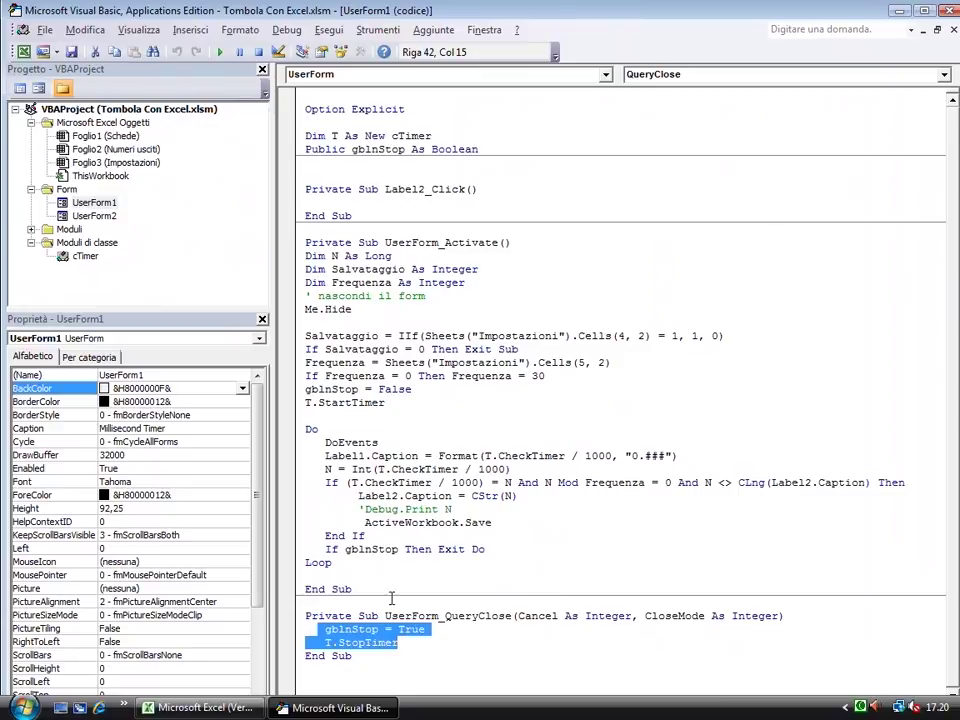
Close the UserForm1 code and design windows, the ThisWorkbook code window, and the VBA editor.
left_click(954, 29)
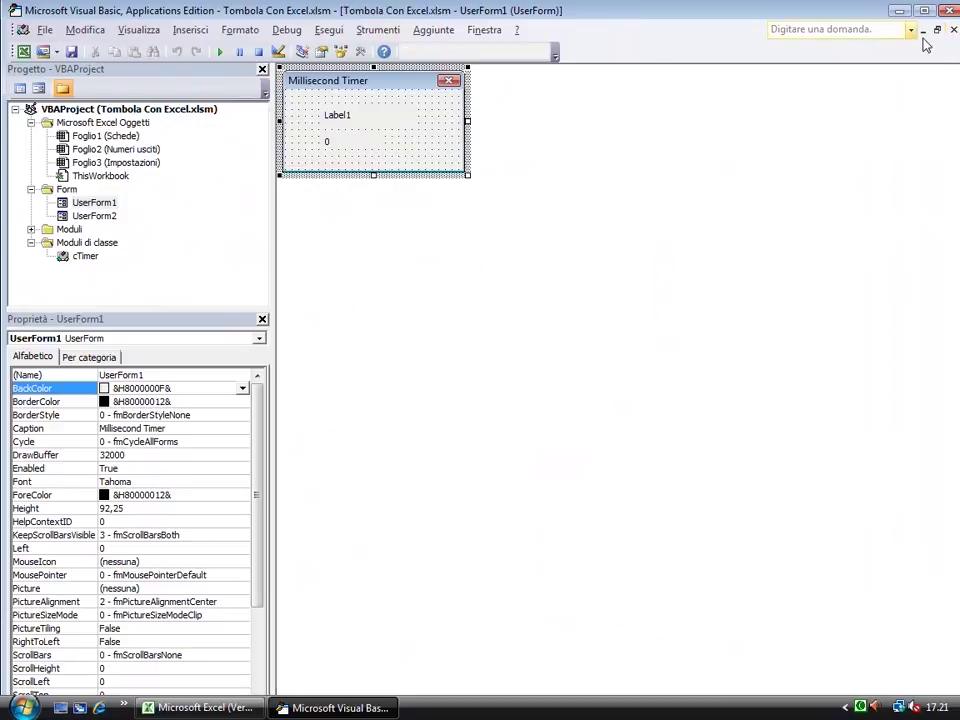
left_click(954, 30)
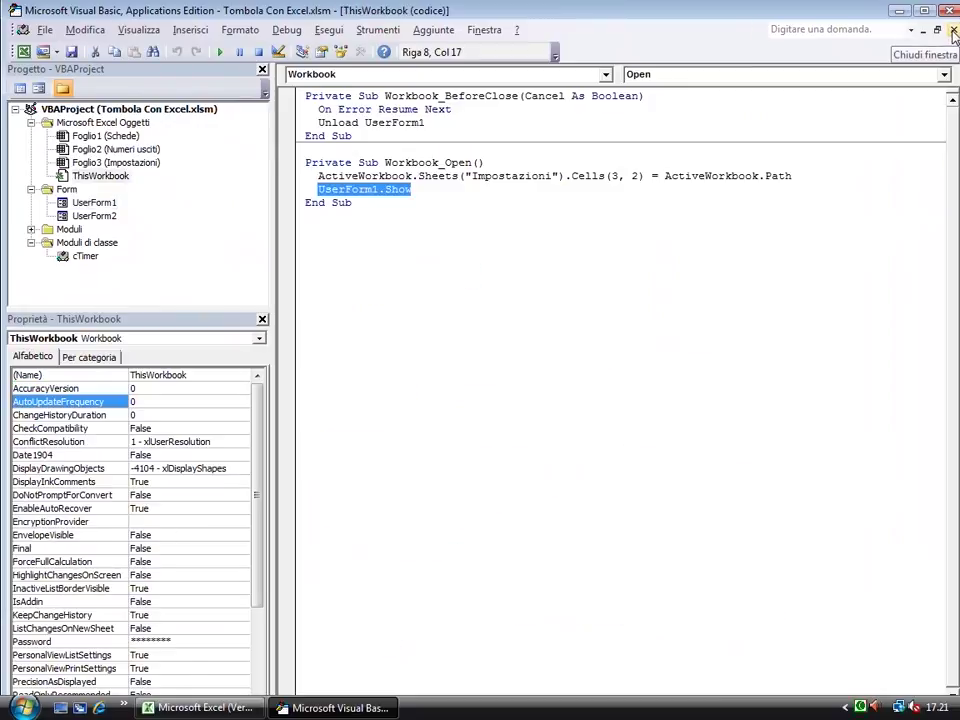
left_click(954, 30)
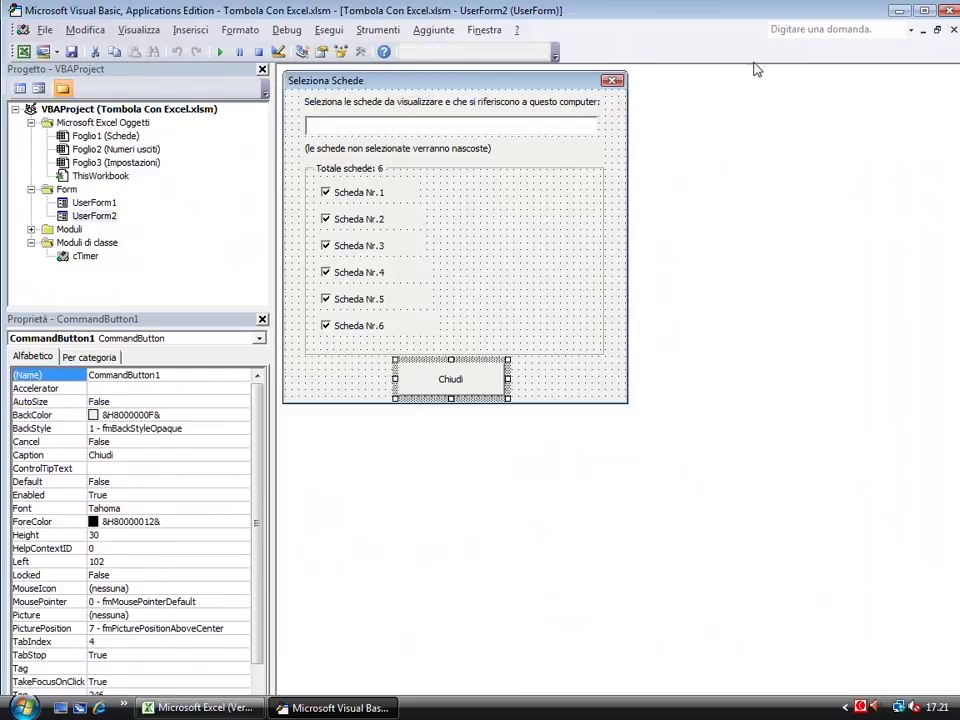
left_click(947, 10)
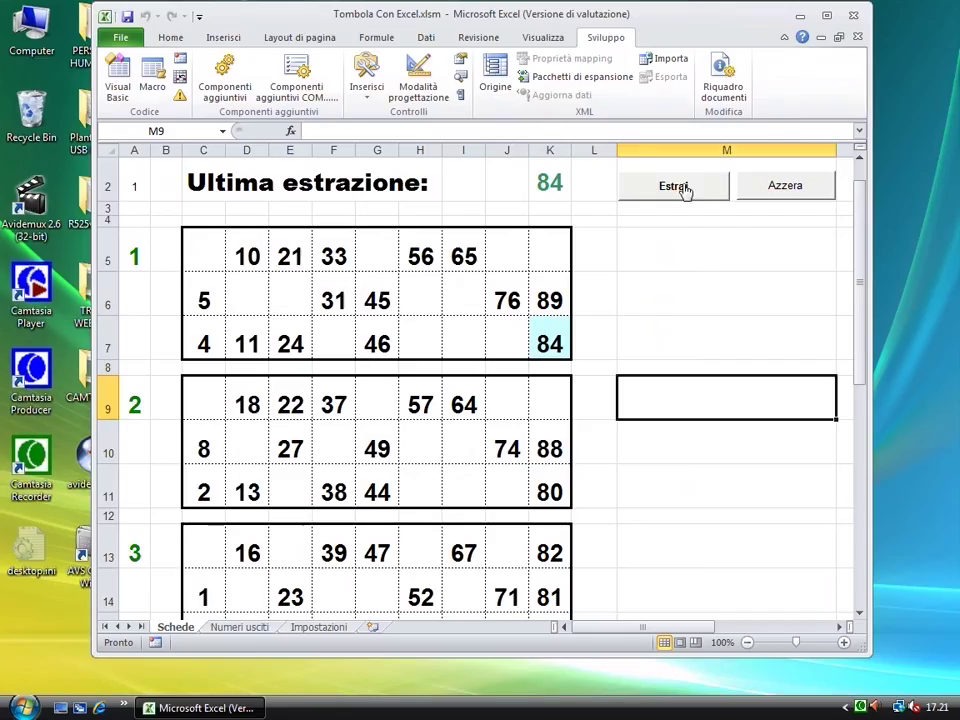
Close Tombola Con Excel without saving, then return to File to open another workbook.
left_click(114, 38)
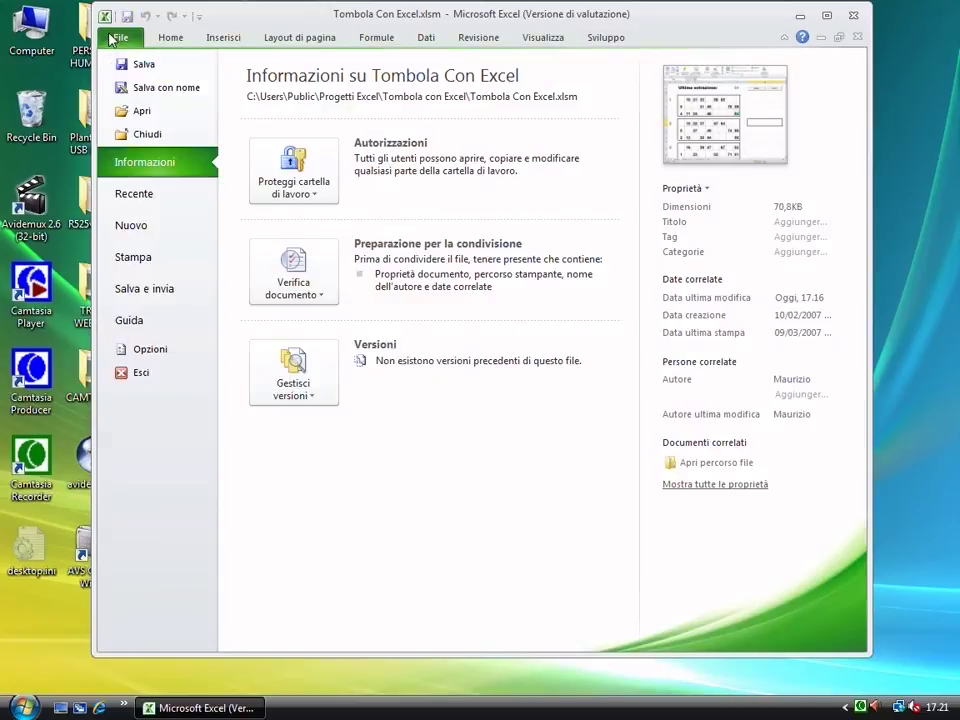
left_click(146, 134)
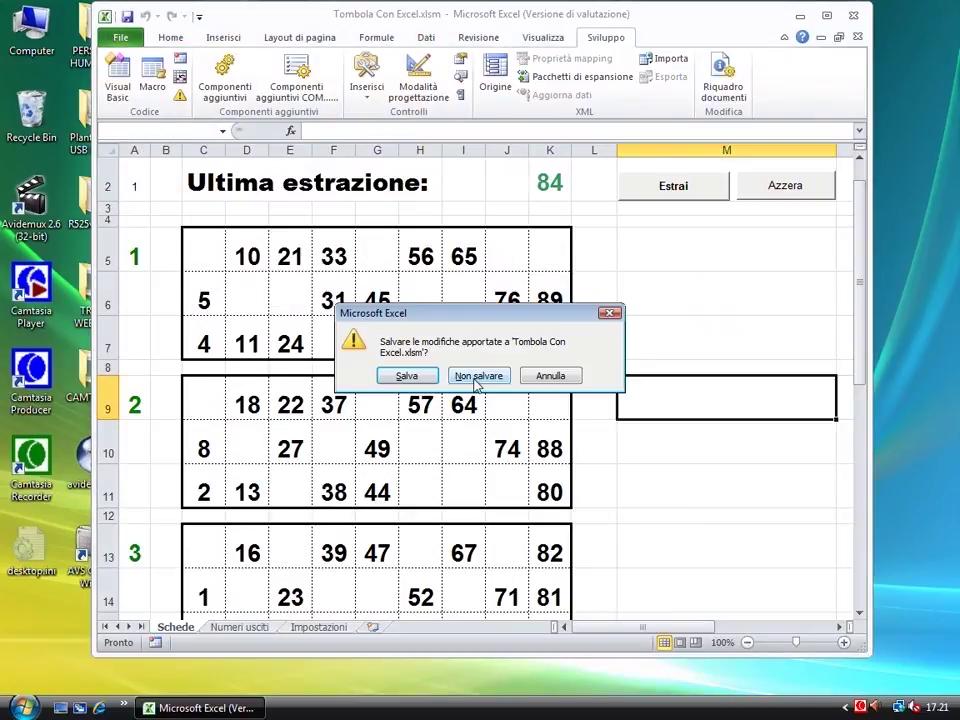
left_click(472, 378)
left_click(120, 38)
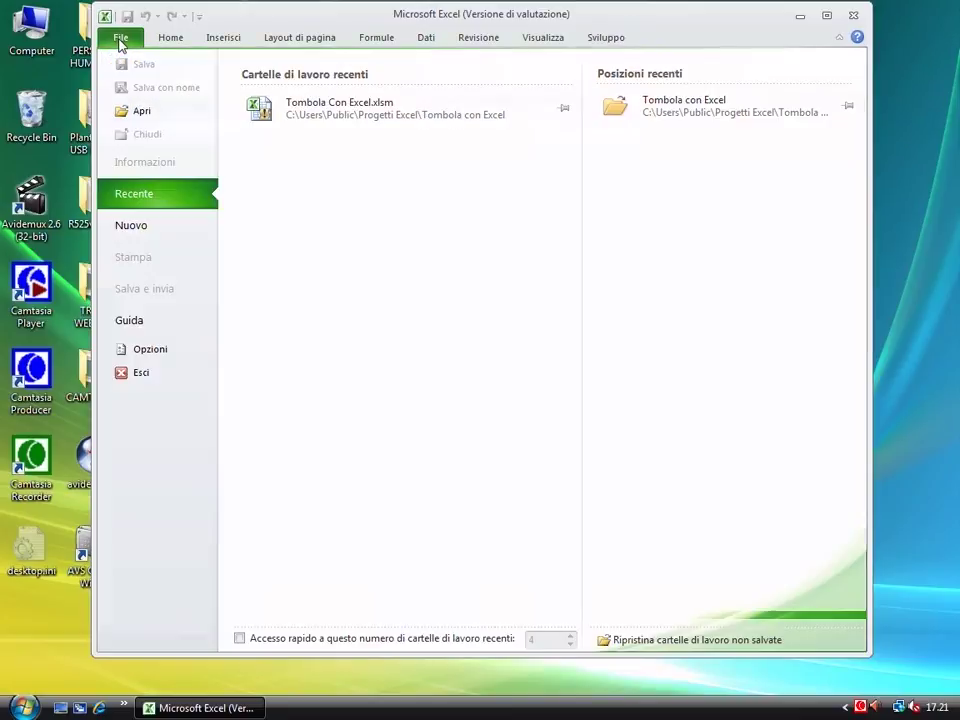
left_click(142, 111)
Open Tombola Con Excel CLIENT.xlsm from the Open dialog with Ctrl+O.
key("ctrl+o")
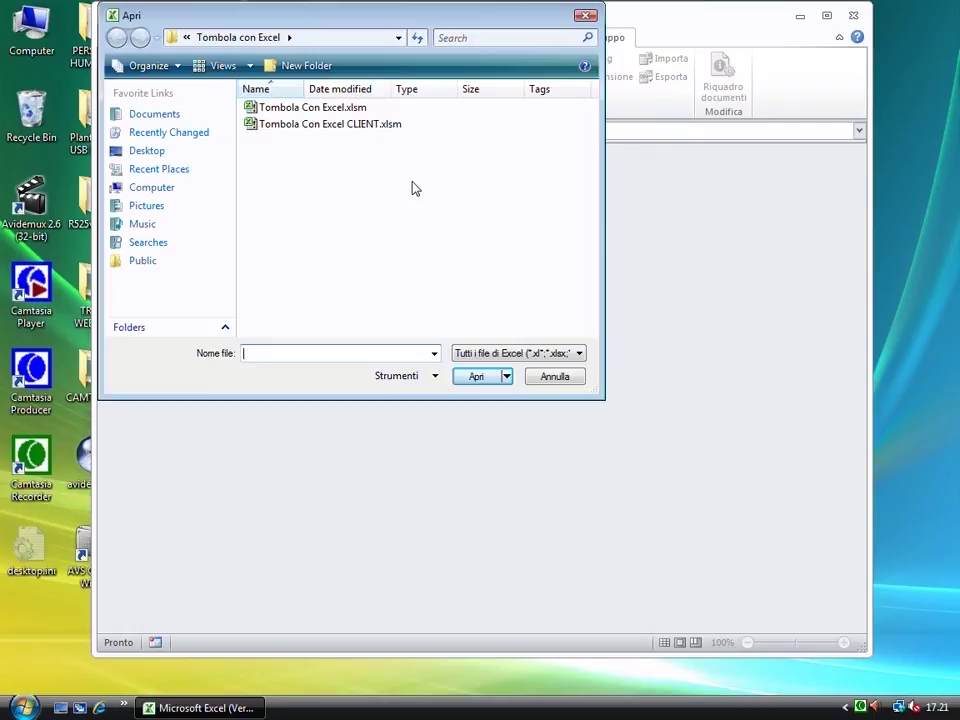
double_click(348, 126)
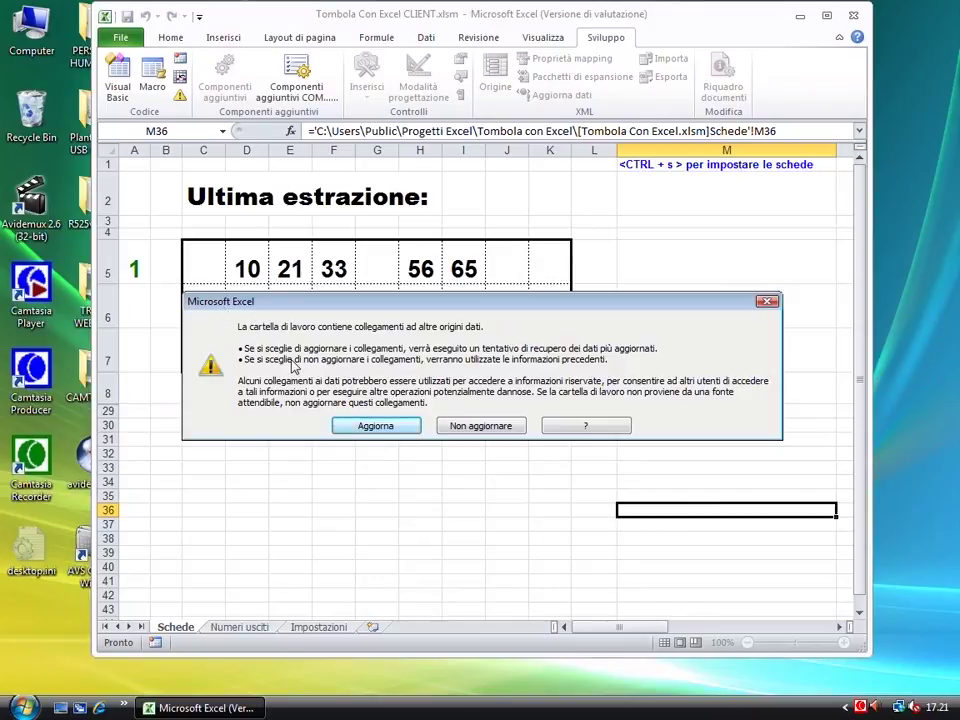
Choose Aggiorna in the links warning to update the CLIENT links from Tombola Con Excel.xlsm.
left_click_drag(384, 309, 385, 281)
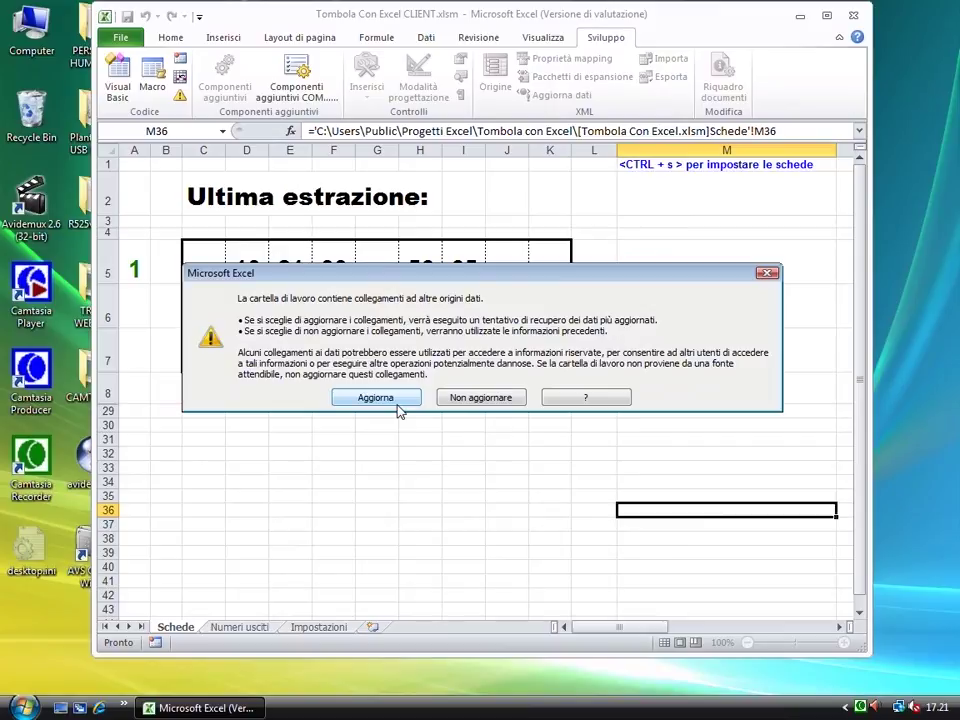
left_click(374, 398)
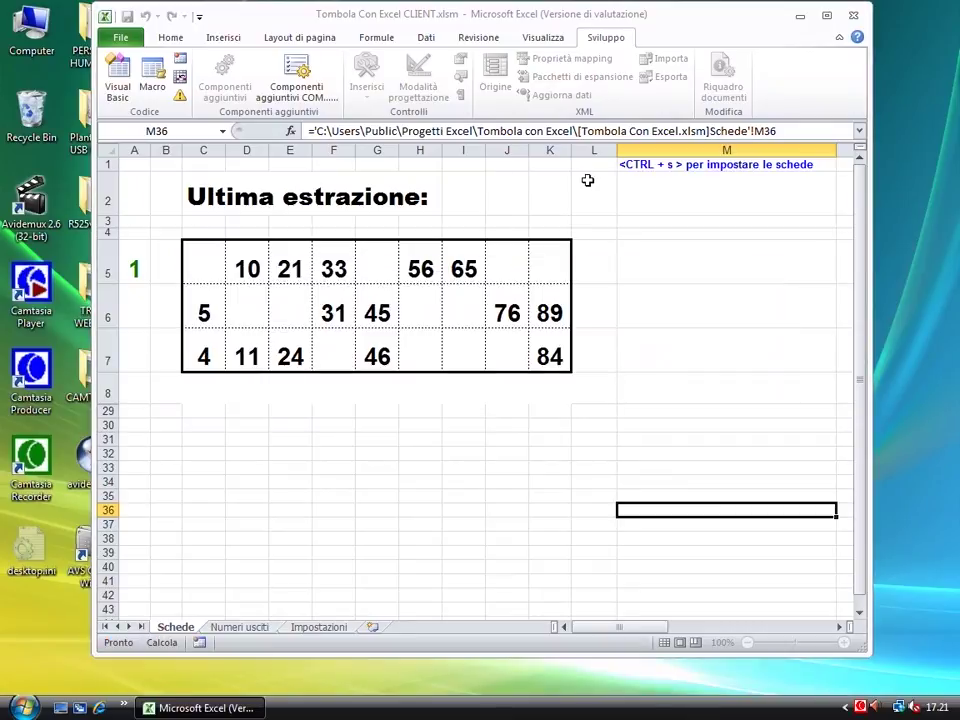
left_click(548, 197)
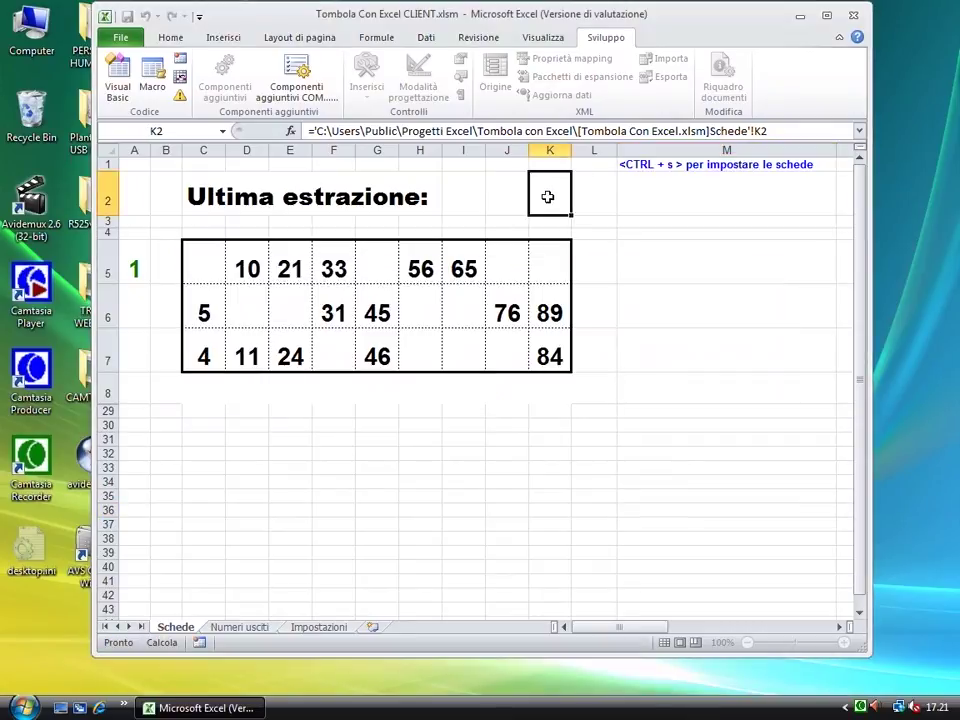
double_click(548, 197)
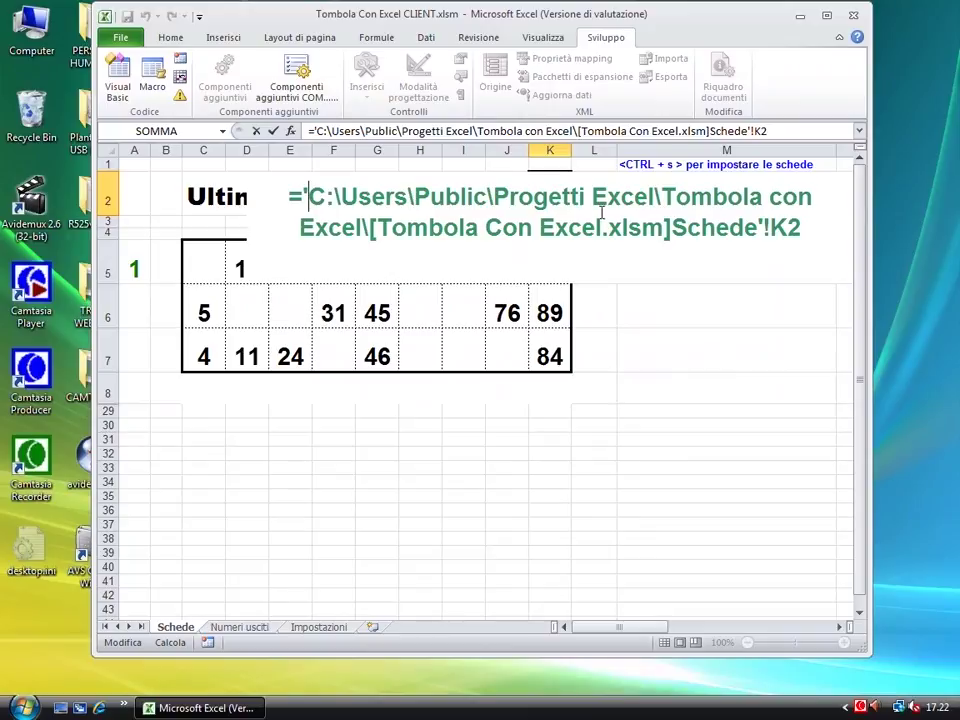
left_click_drag(380, 232, 657, 230)
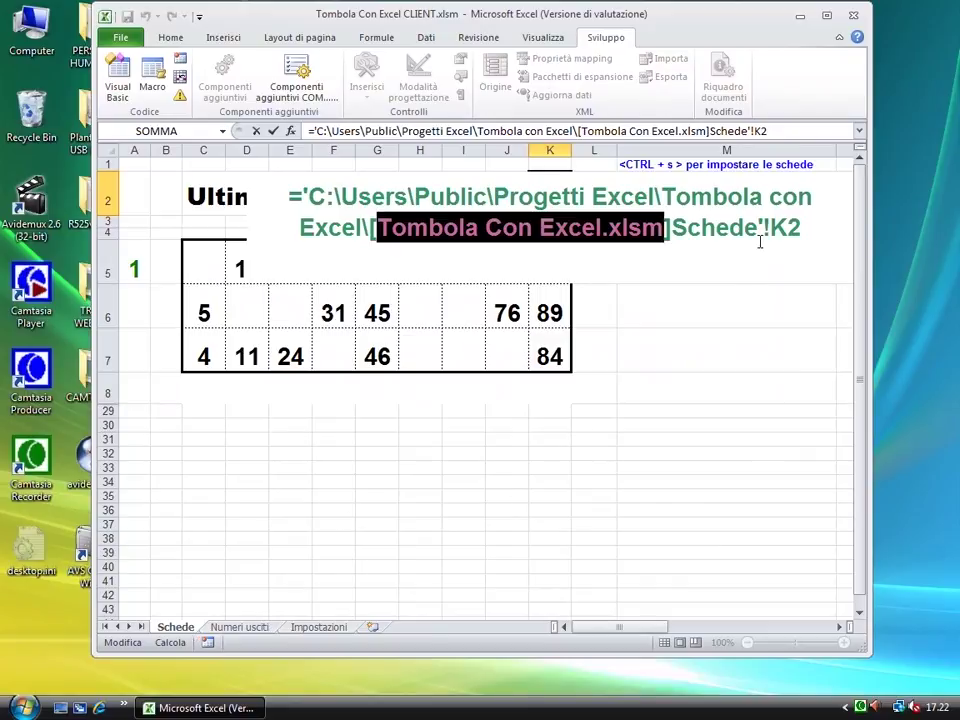
key("Escape")
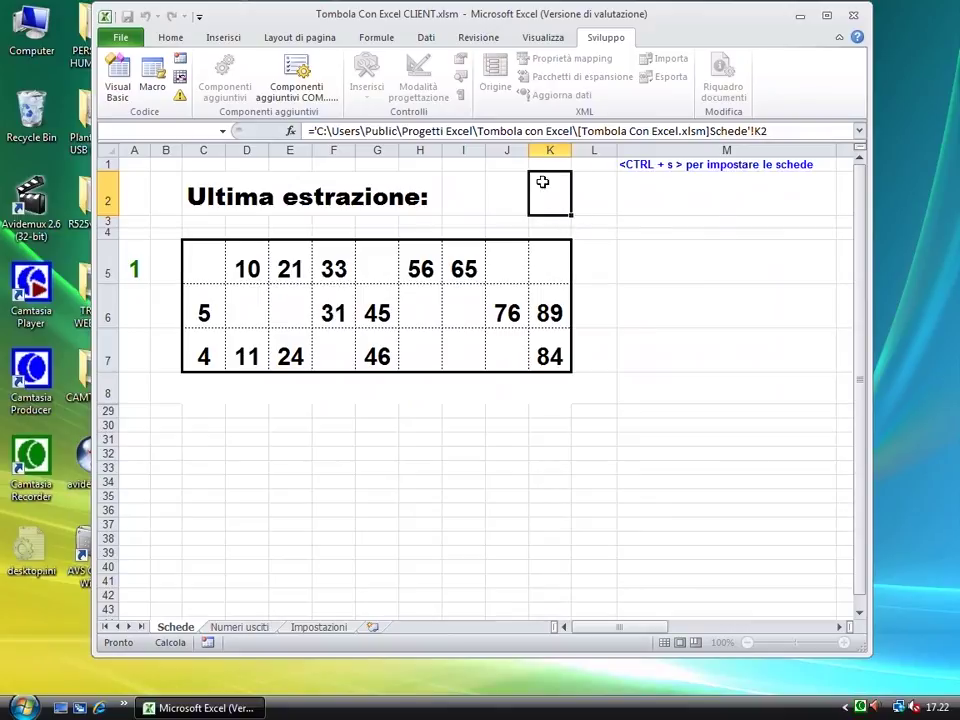
left_click(645, 198)
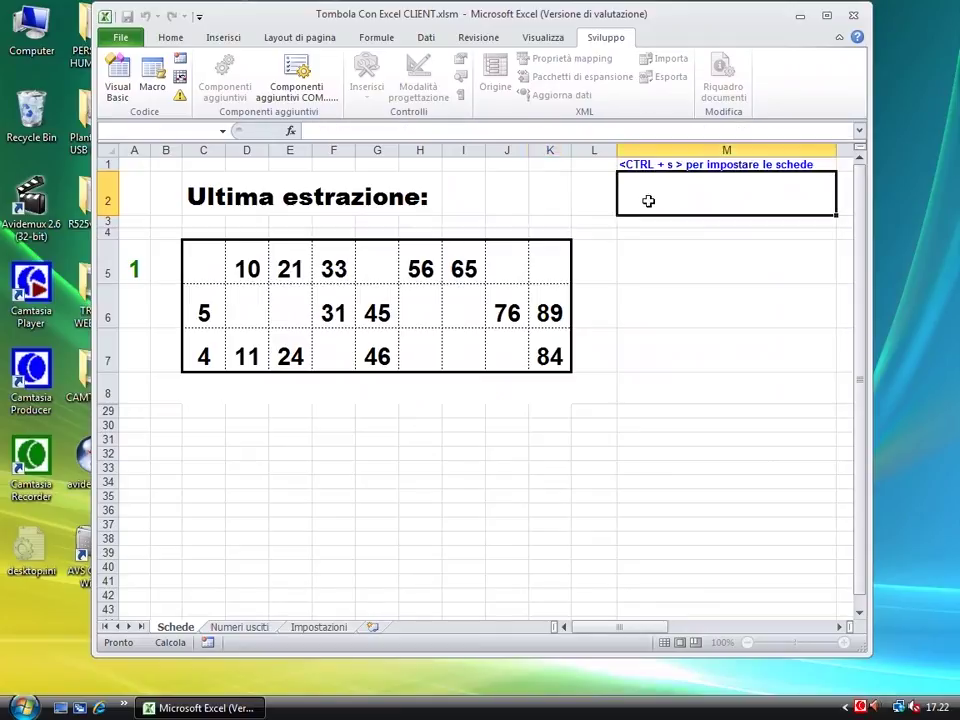